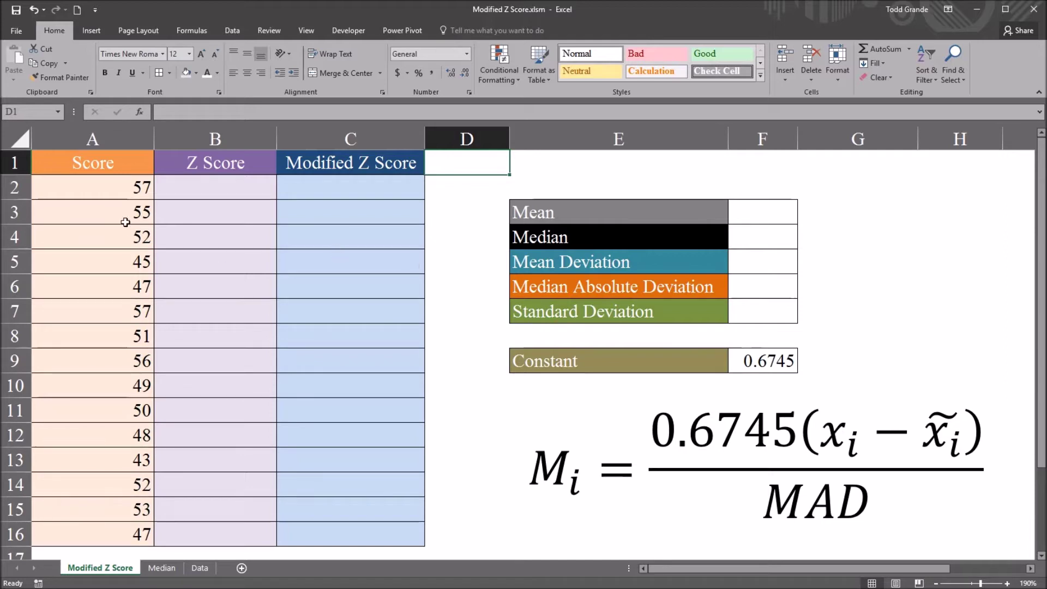
# Highlight the scores in A2:A16 and the empty Z Score and Modified Z Score cells.
pyautogui.moveTo(104, 194); pyautogui.dragTo(76, 535)
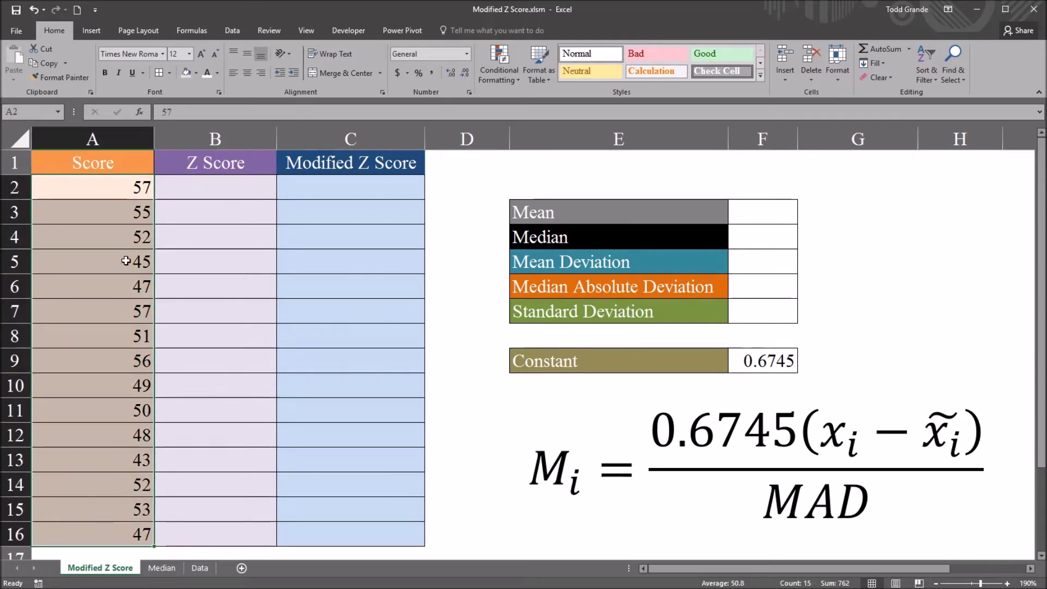
pyautogui.click(108, 186)
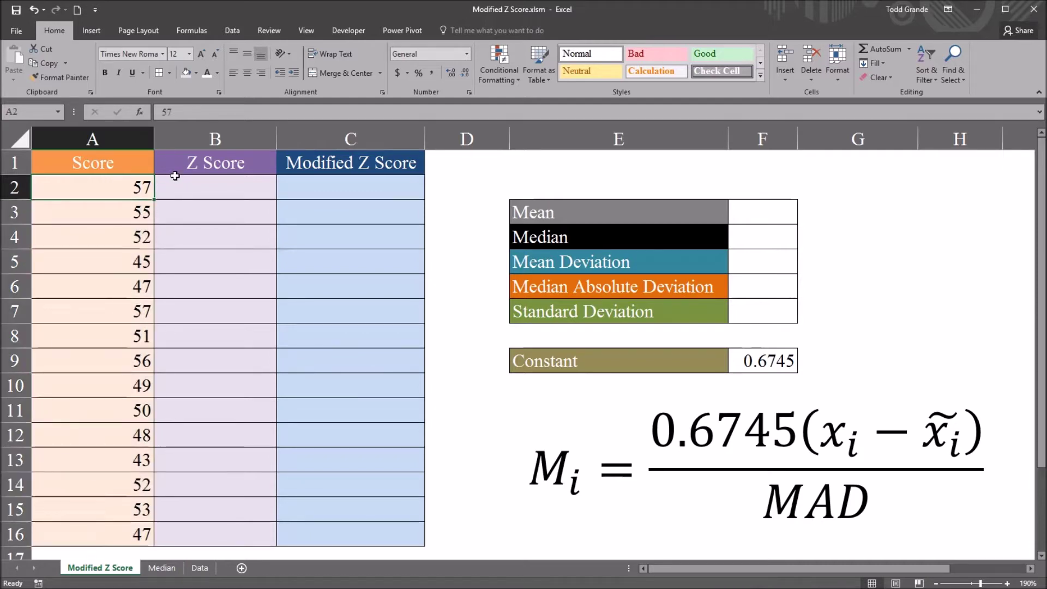
pyautogui.click(195, 170)
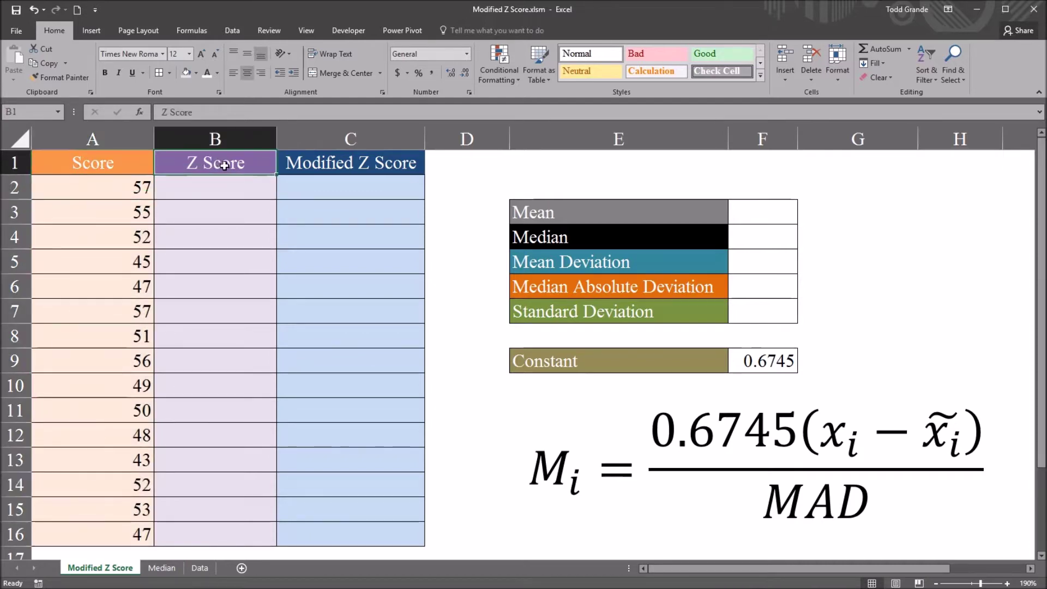
pyautogui.click(302, 166)
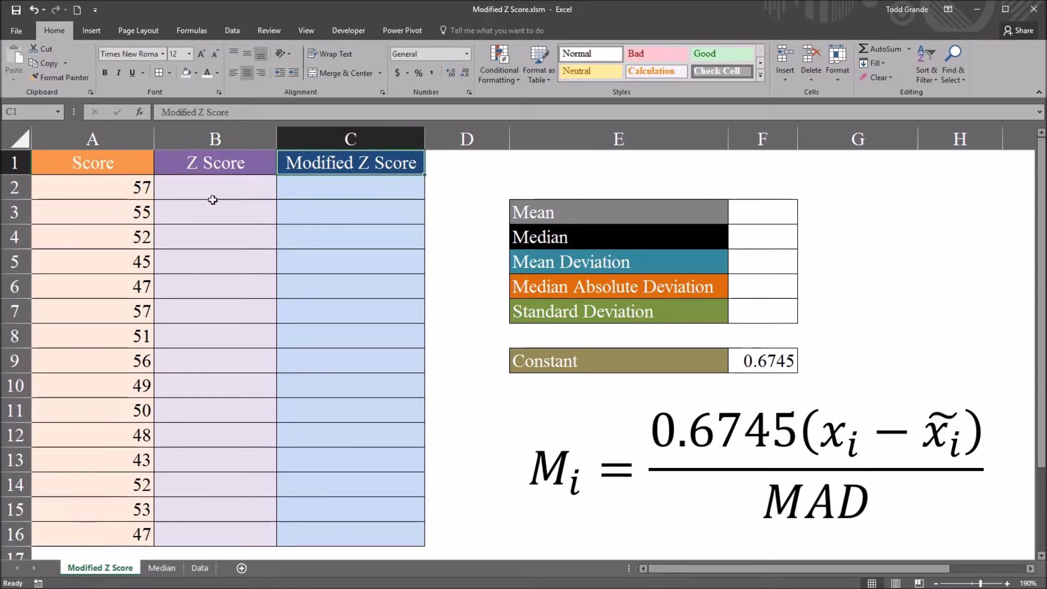
pyautogui.click(216, 164)
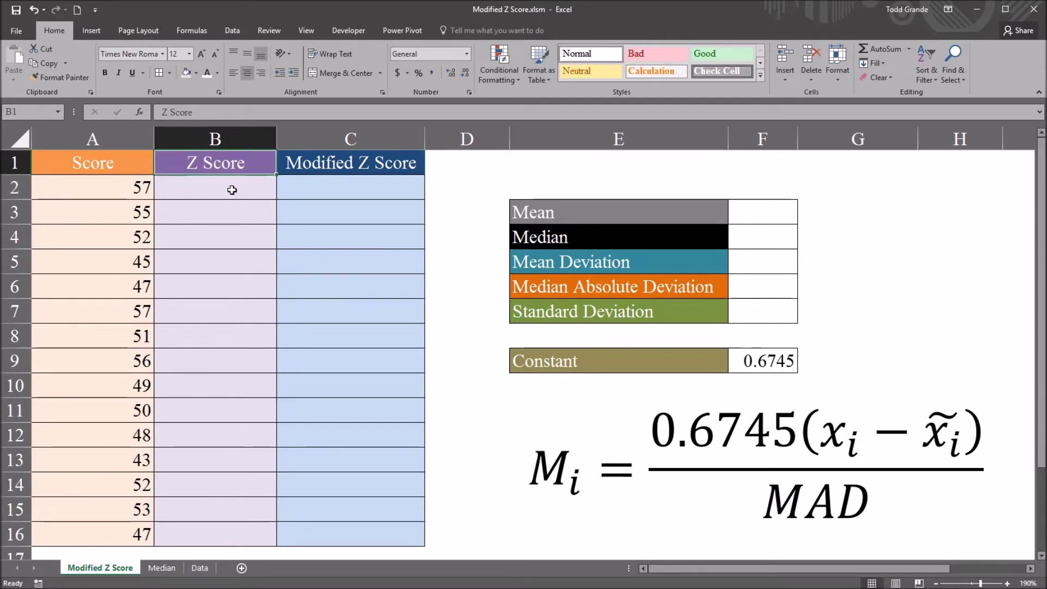
pyautogui.moveTo(220, 189); pyautogui.dragTo(187, 528)
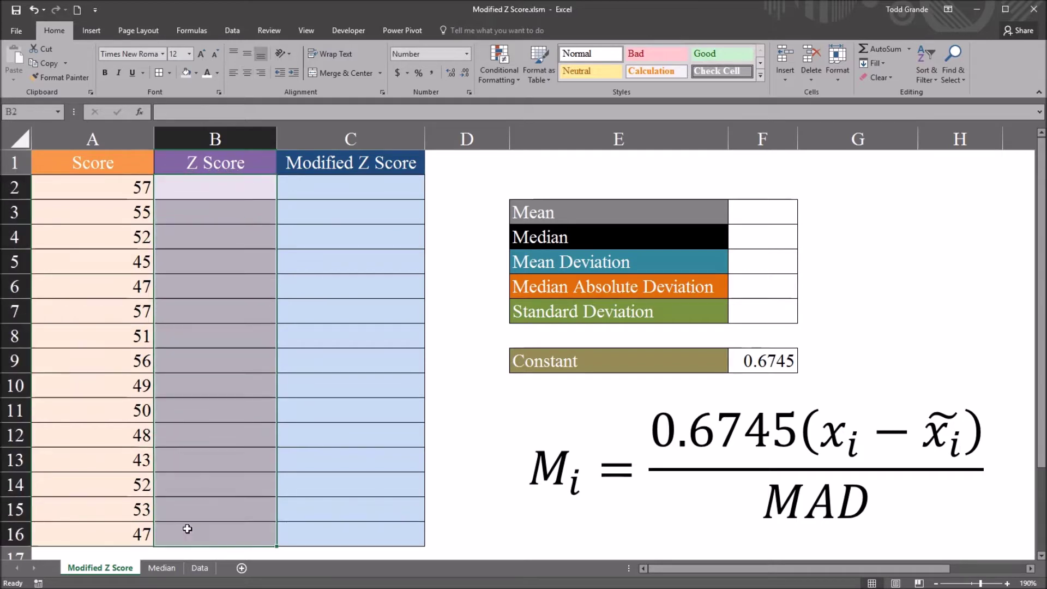
pyautogui.moveTo(325, 191); pyautogui.dragTo(321, 528)
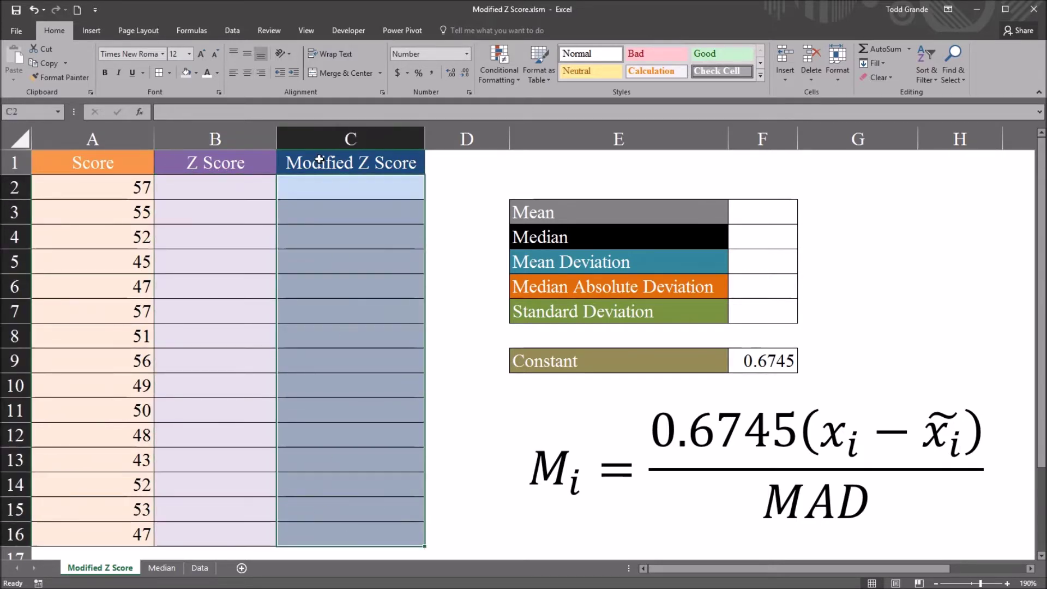
# Point out the Z Score and Modified Z Score headings and highlight column B1:B16.
pyautogui.click(337, 163)
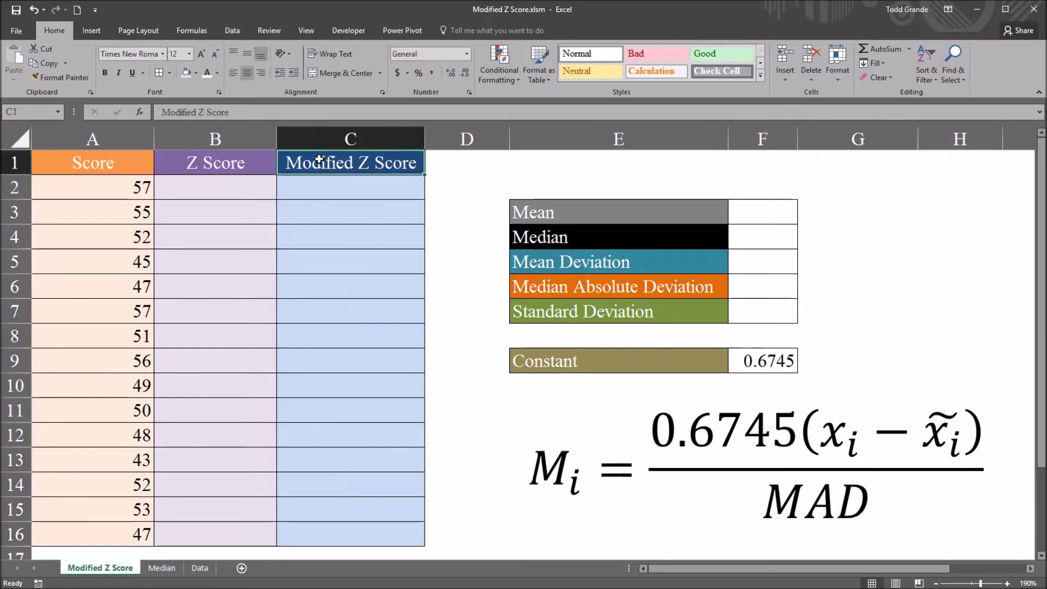
pyautogui.moveTo(265, 163)
pyautogui.mouseDown()
pyautogui.moveTo(293, 163)
pyautogui.moveTo(249, 161)
pyautogui.mouseUp()
pyautogui.click(292, 170)
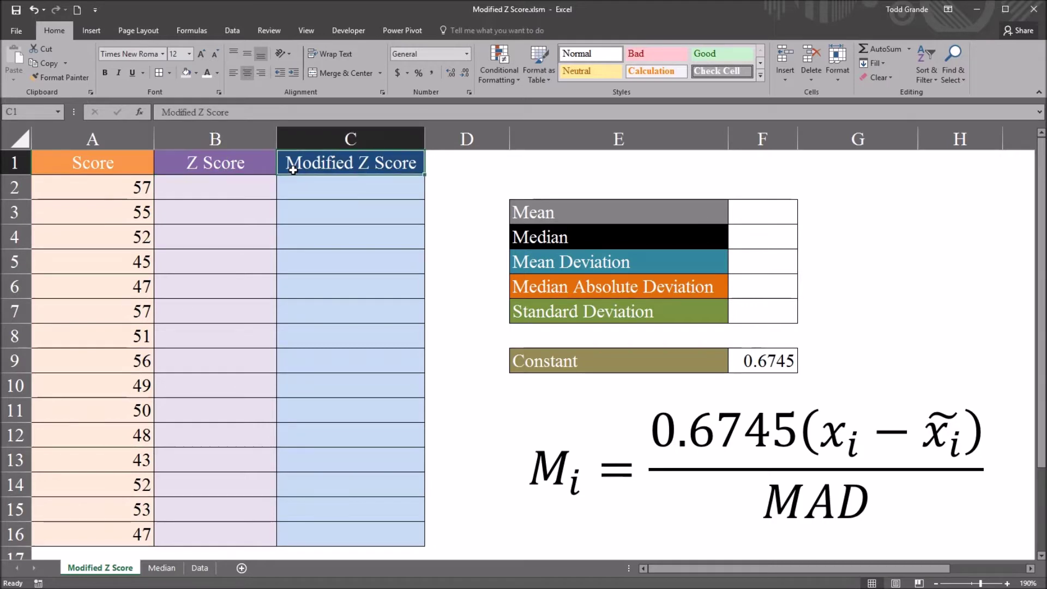
pyautogui.click(244, 166)
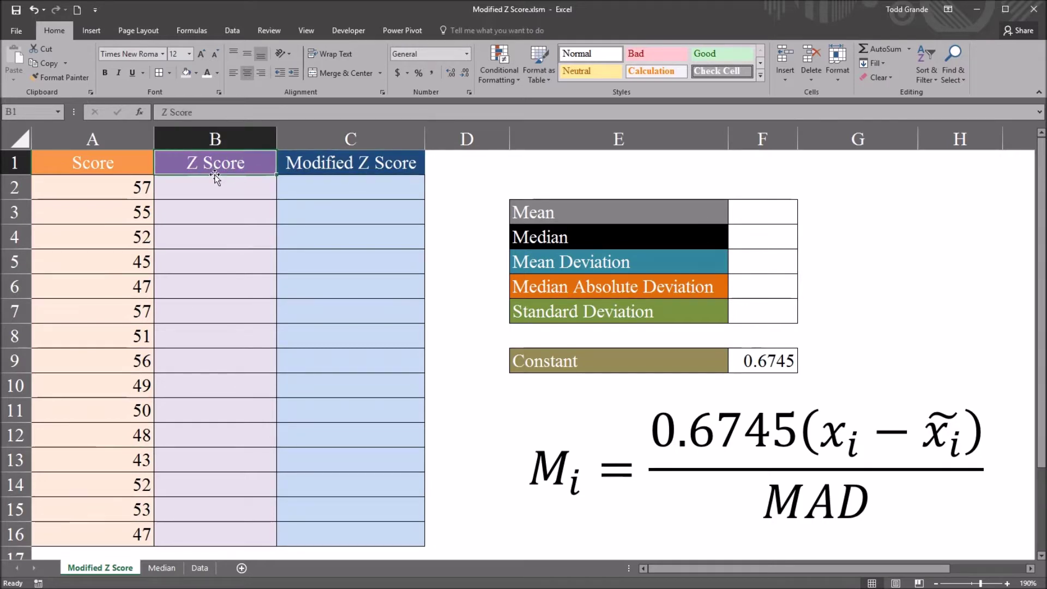
pyautogui.moveTo(214, 166); pyautogui.dragTo(214, 529)
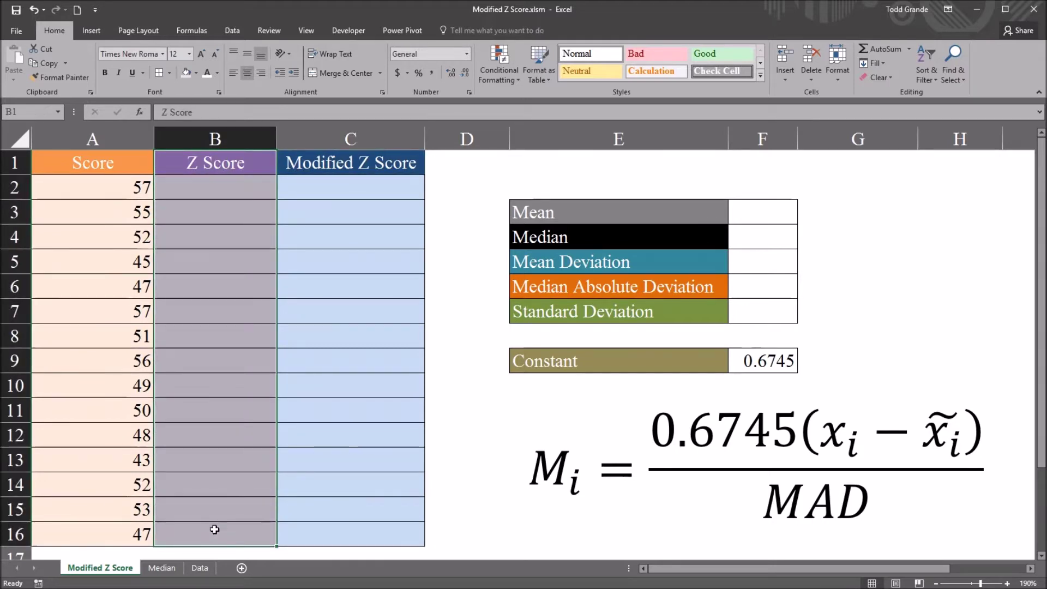
pyautogui.click(473, 159)
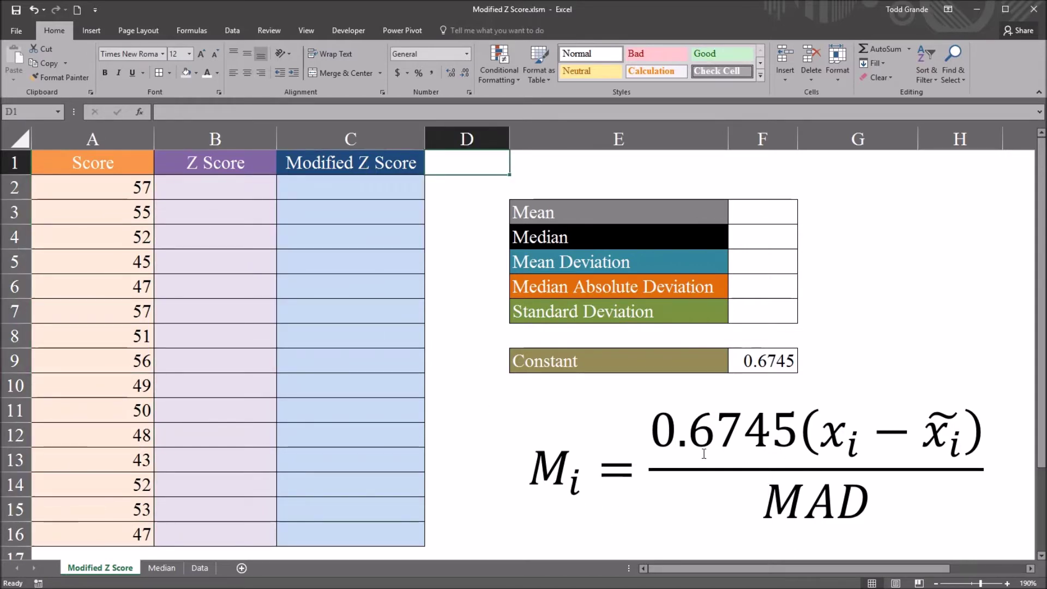
# Point out the constant 0.6745 and the summary statistics table, ending on the Mean cell.
pyautogui.click(757, 364)
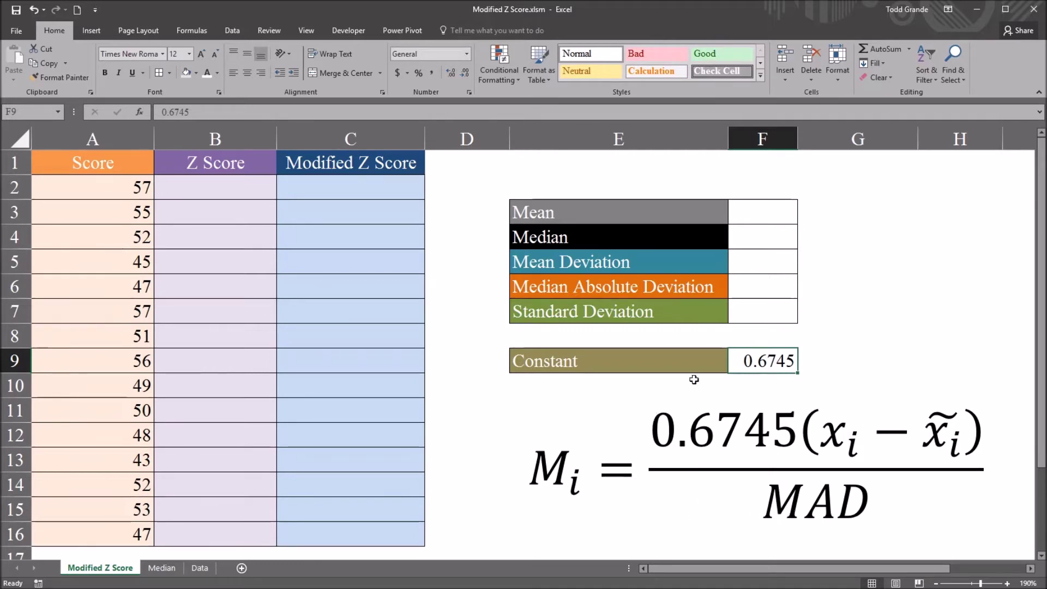
pyautogui.click(757, 221)
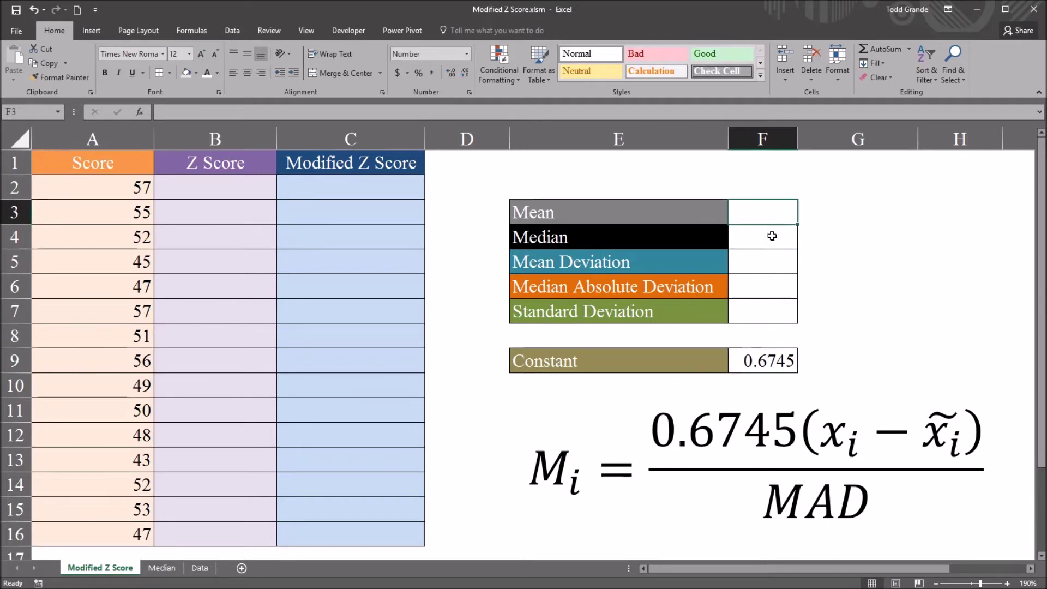
pyautogui.moveTo(654, 218); pyautogui.dragTo(730, 303)
pyautogui.click(749, 217)
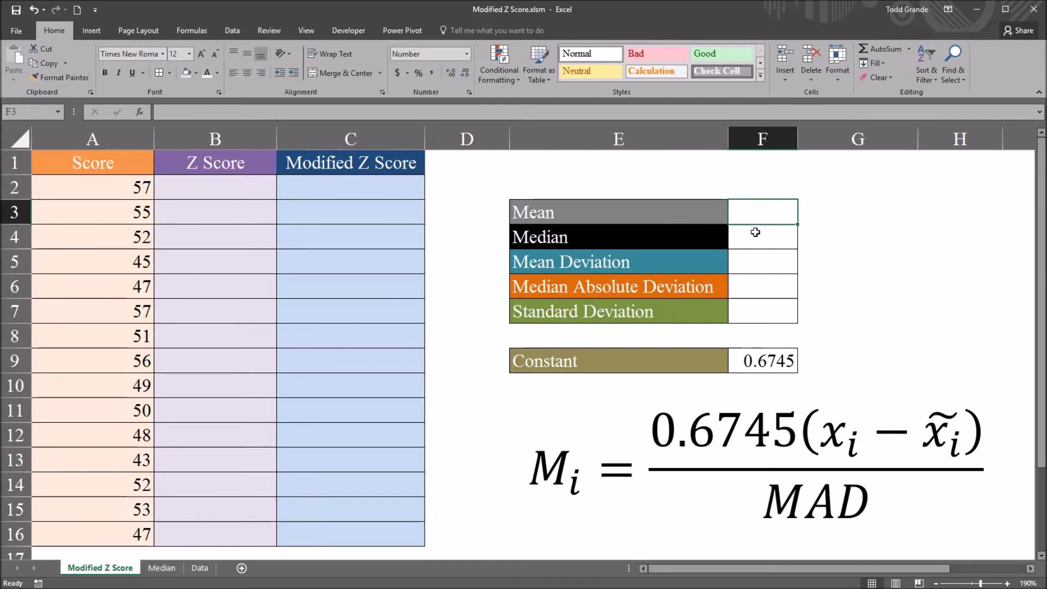
# Enter =AVERAGE(A2:A16) in the Mean cell F3, giving 50.80.
pyautogui.write('=')
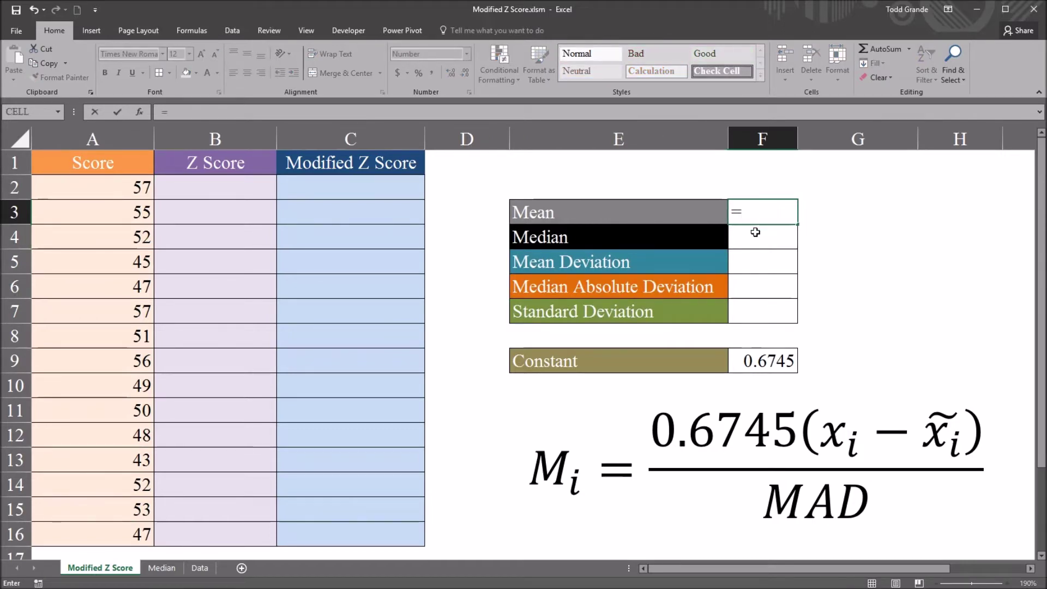
pyautogui.write('av')
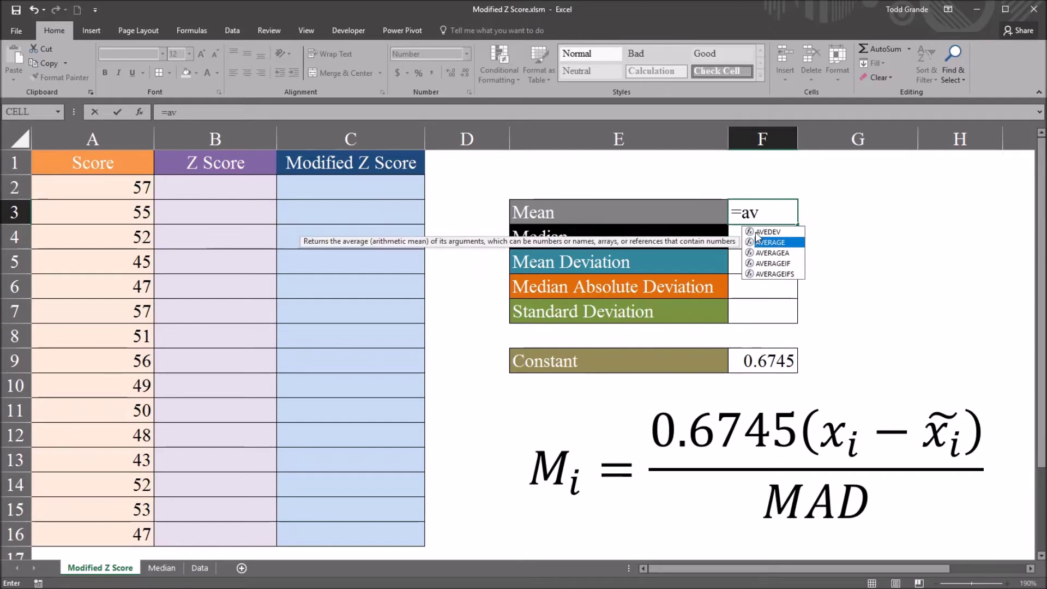
pyautogui.doubleClick(758, 240)
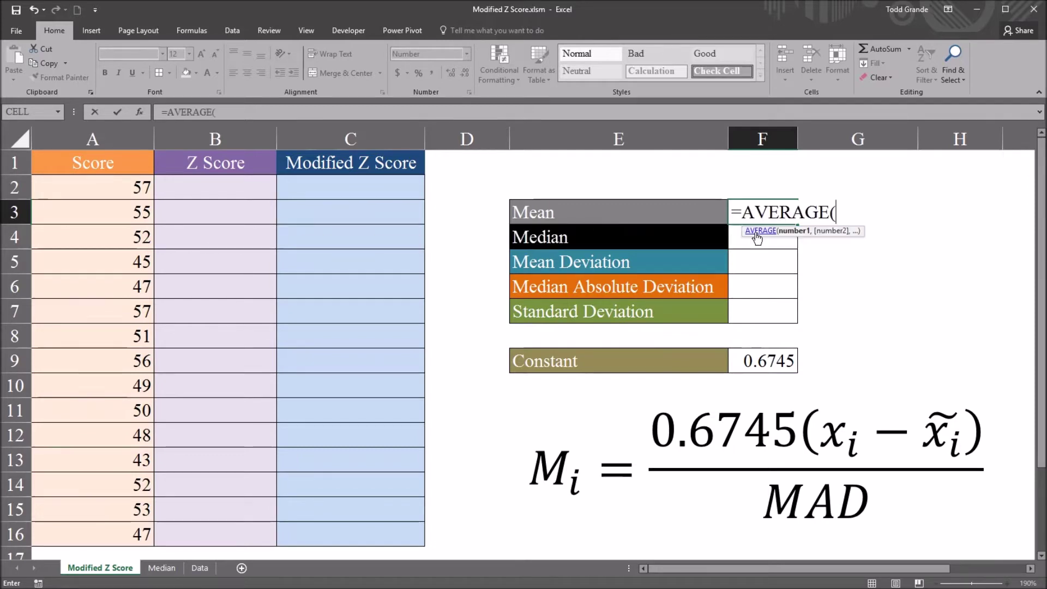
pyautogui.click(78, 189)
pyautogui.moveTo(78, 189); pyautogui.dragTo(118, 531)
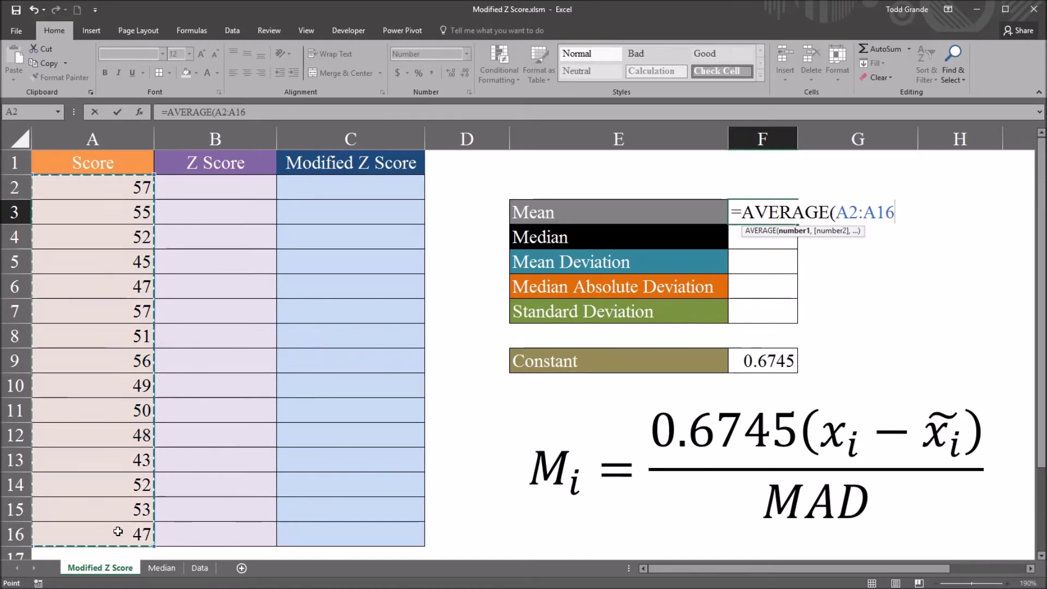
pyautogui.hotkey('ctrl', 'Return')
pyautogui.press('Return')
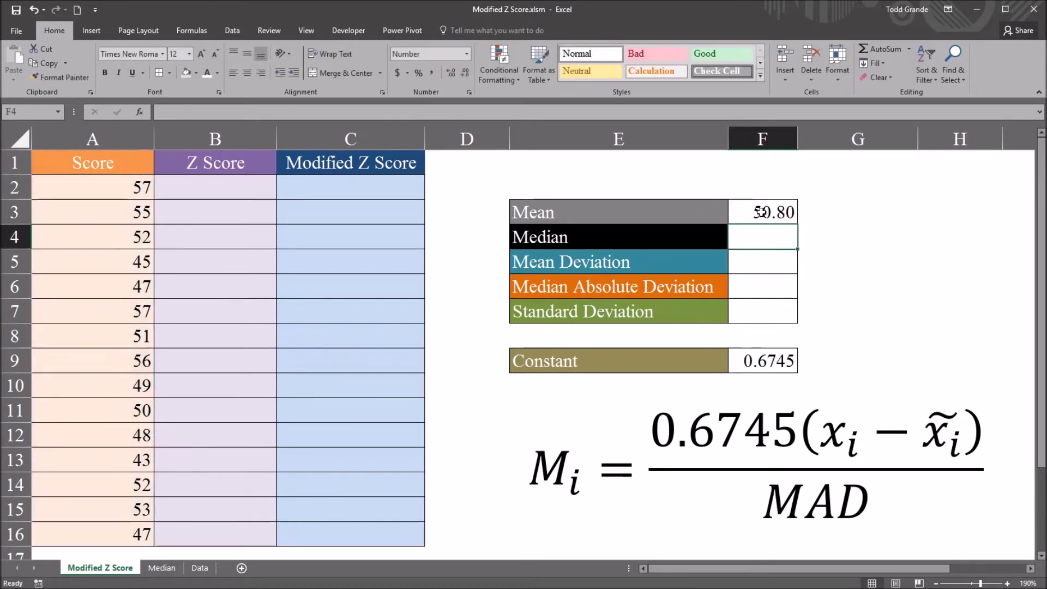
# Review the mean formula's A2:A16 reference and keep it unchanged.
pyautogui.click(760, 212)
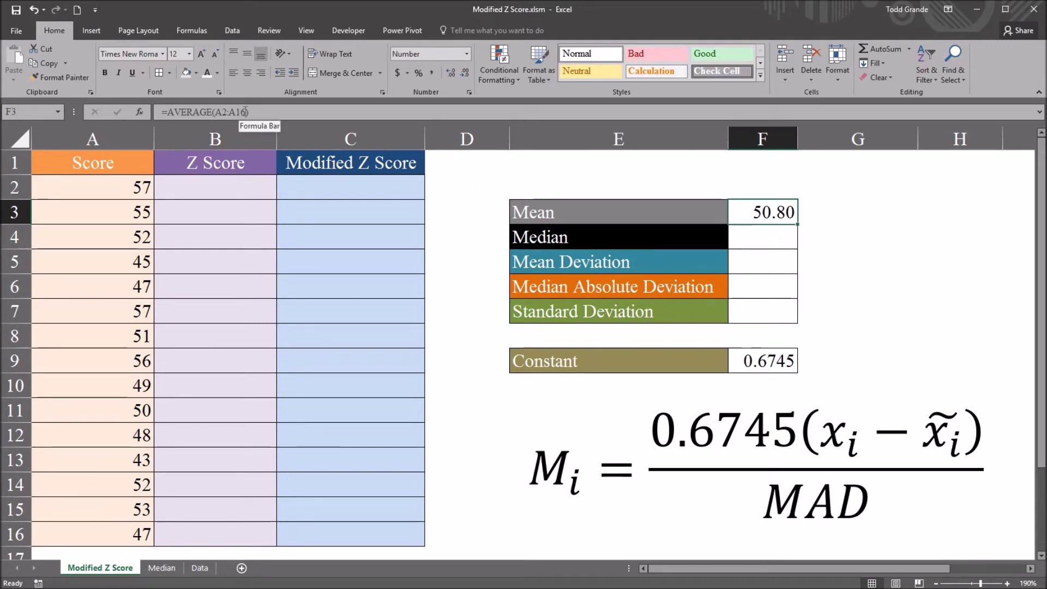
pyautogui.moveTo(247, 112); pyautogui.dragTo(215, 112)
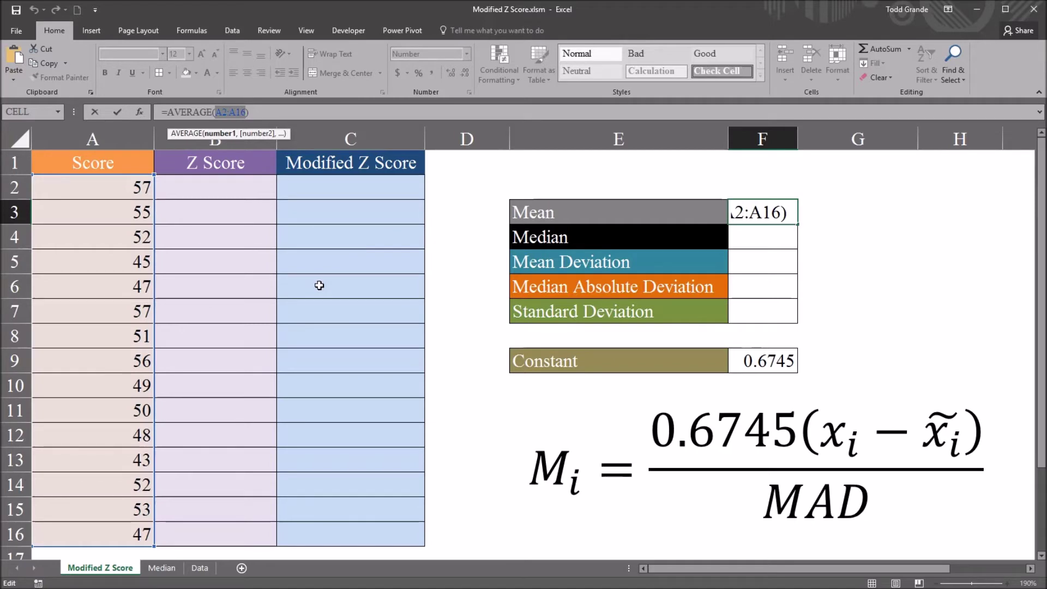
pyautogui.press('Return')
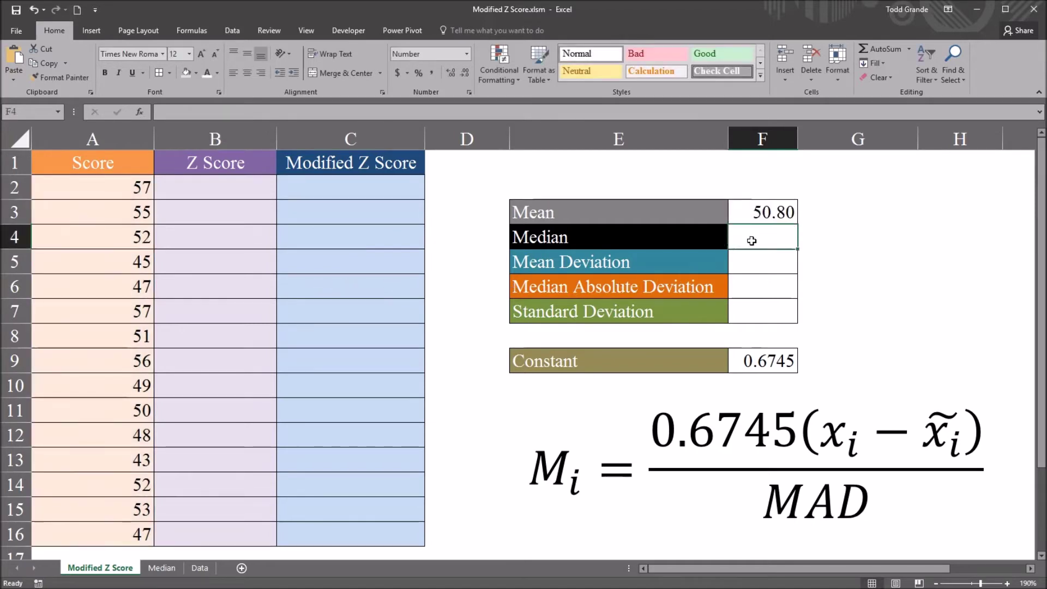
# Enter =MEDIAN(A2:A16) in F4, showing 51.00, and compare it with the mean formula.
pyautogui.write('=med')
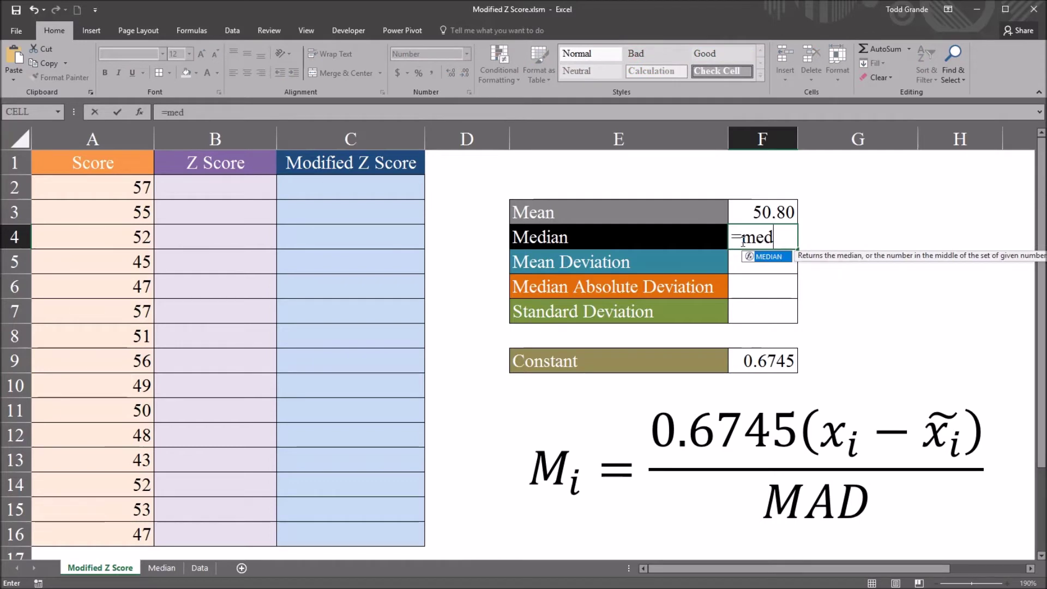
pyautogui.press('Tab')
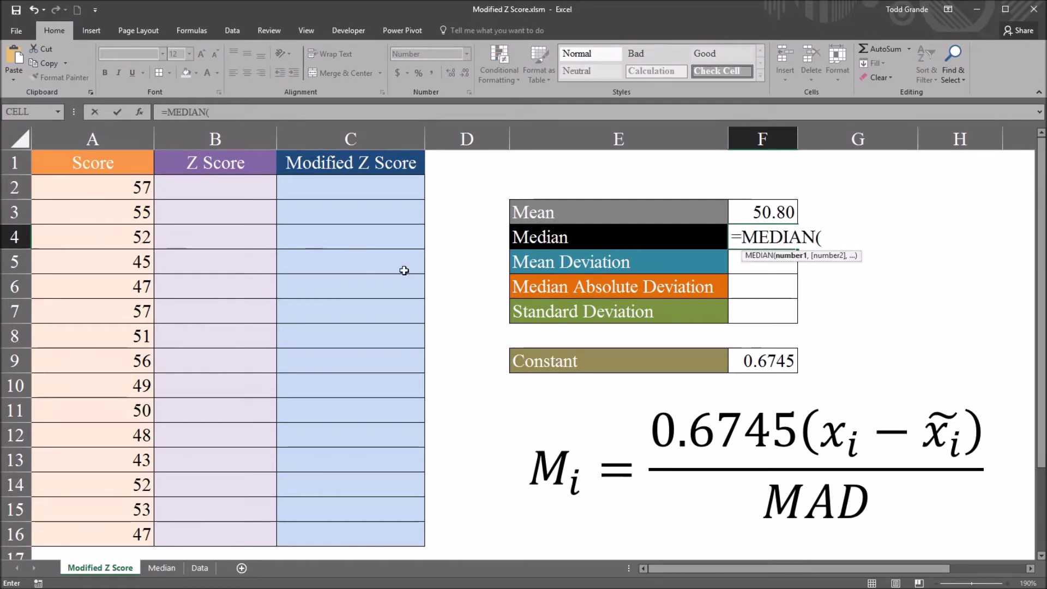
pyautogui.write('A2:A16')
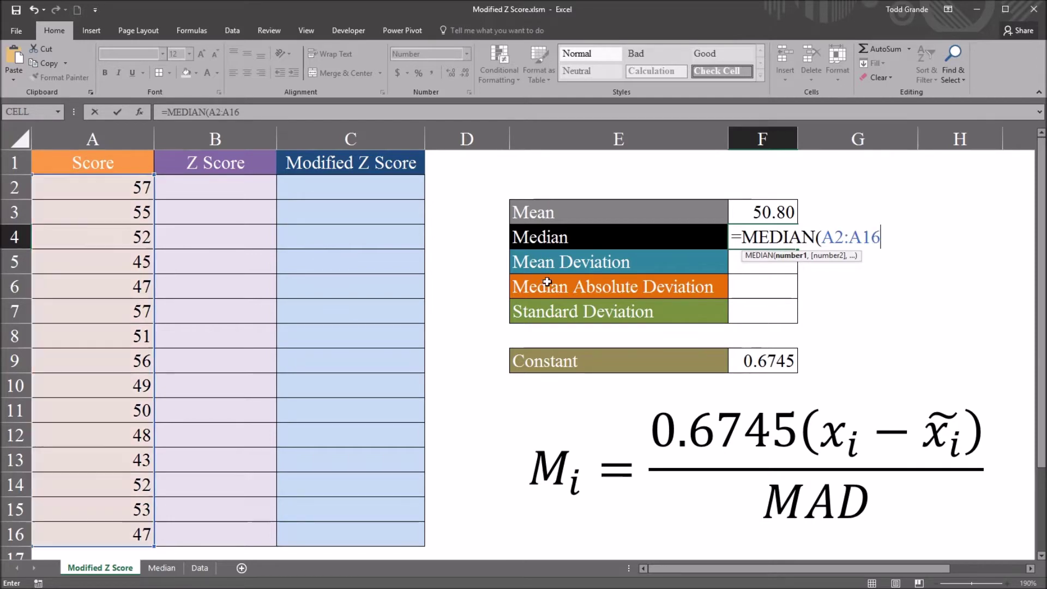
pyautogui.press('Return')
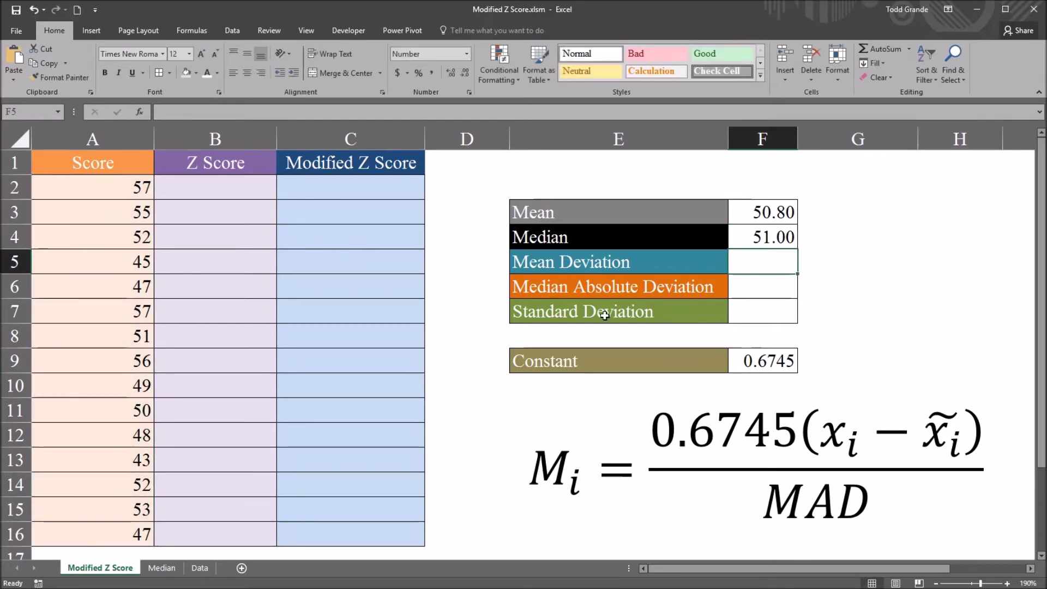
pyautogui.click(759, 216)
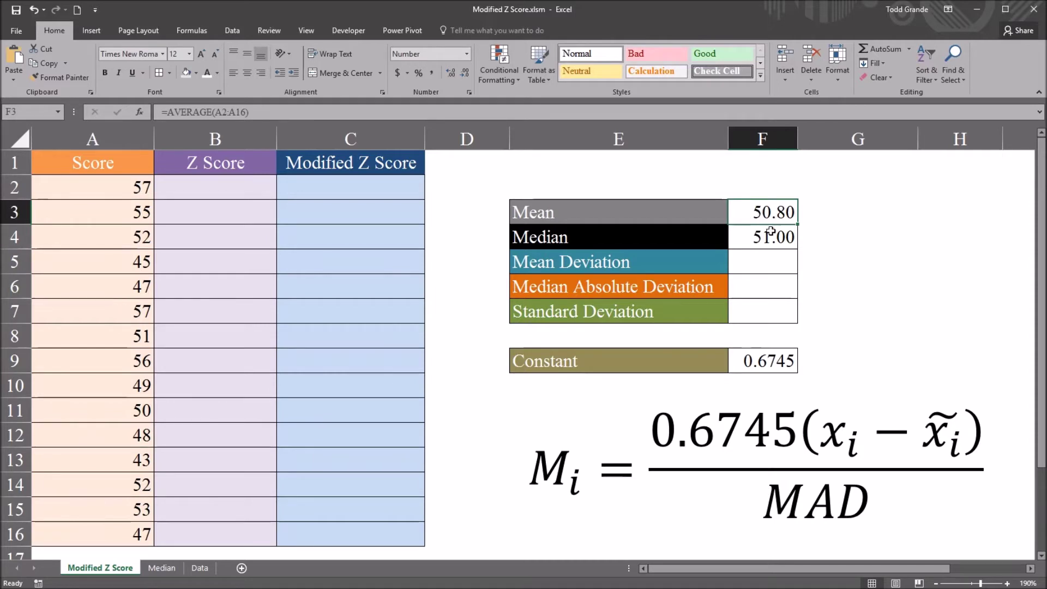
pyautogui.click(756, 243)
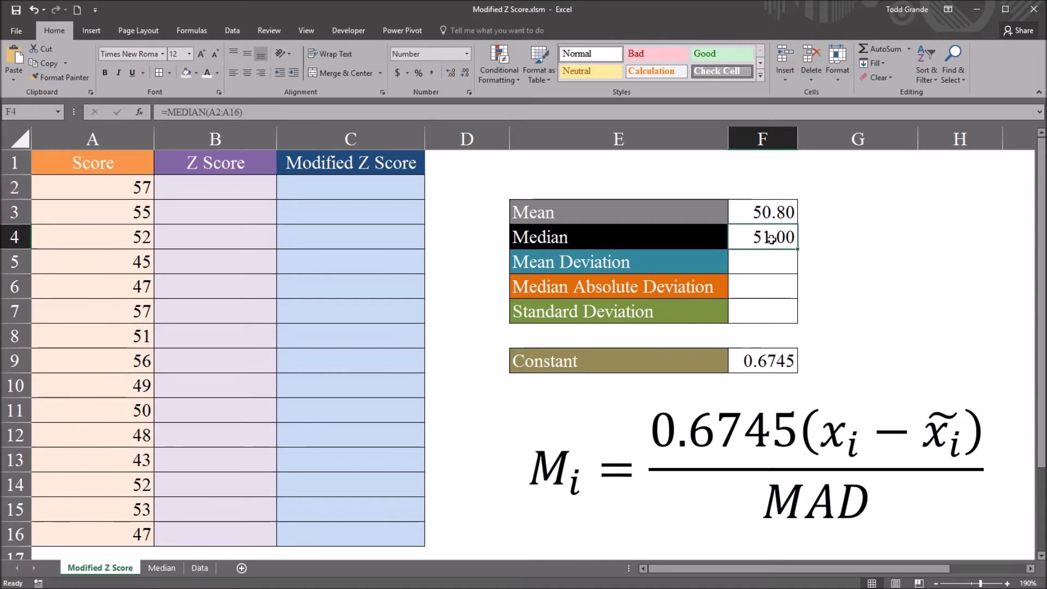
pyautogui.click(753, 264)
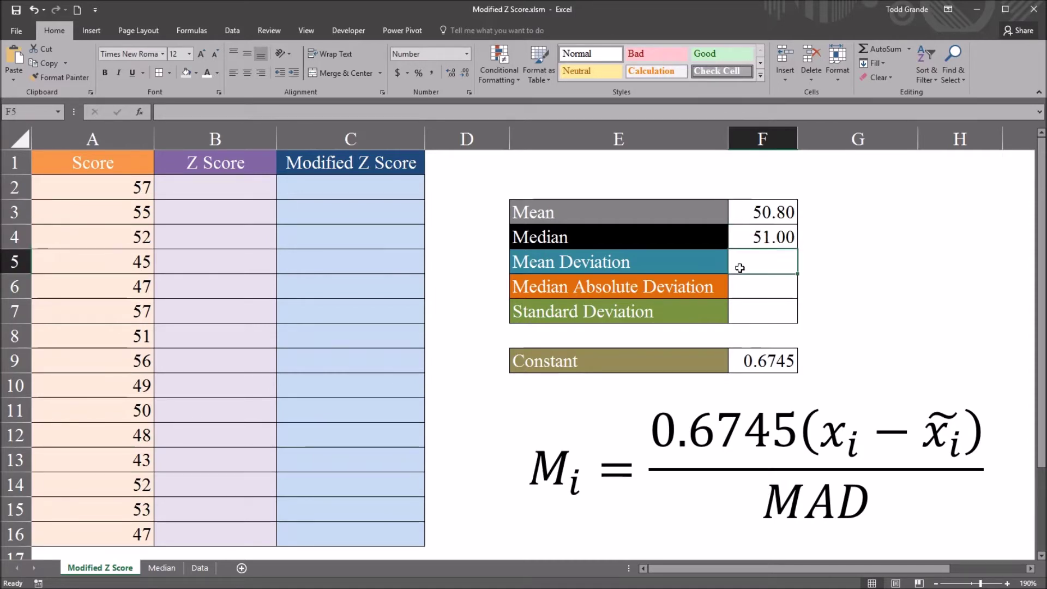
# Enter =AVEDEV(A2:A16) in F5 for a Mean Deviation of 3.55.
pyautogui.click(606, 287)
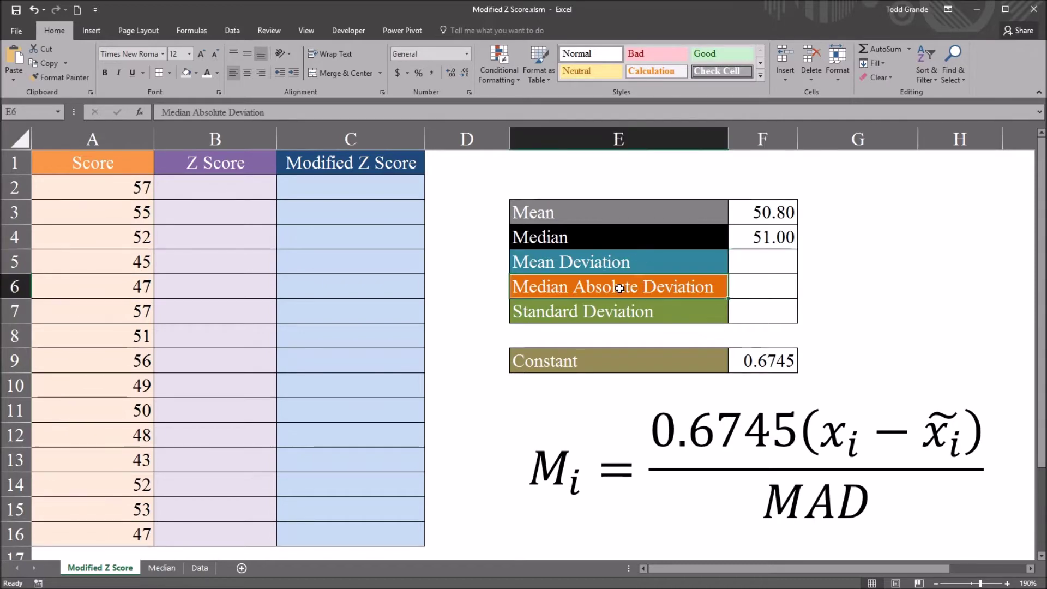
pyautogui.click(738, 260)
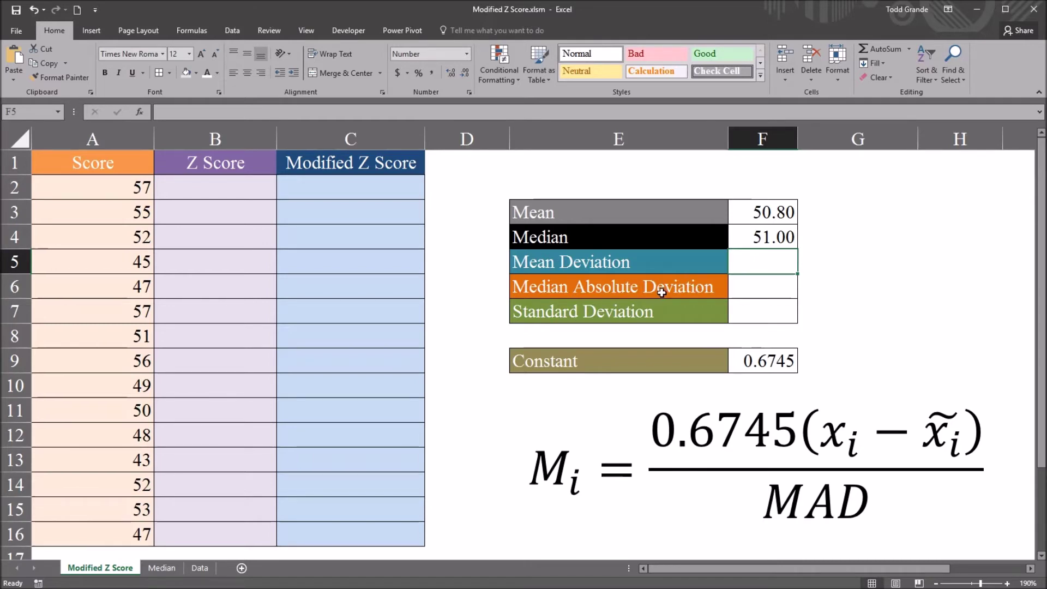
pyautogui.write('=')
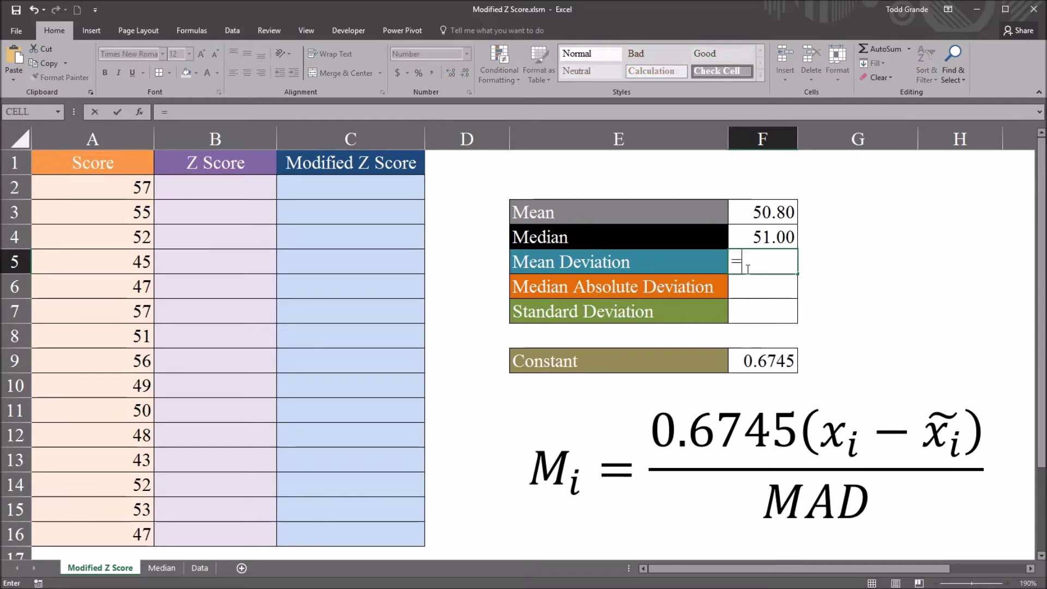
pyautogui.write('ave')
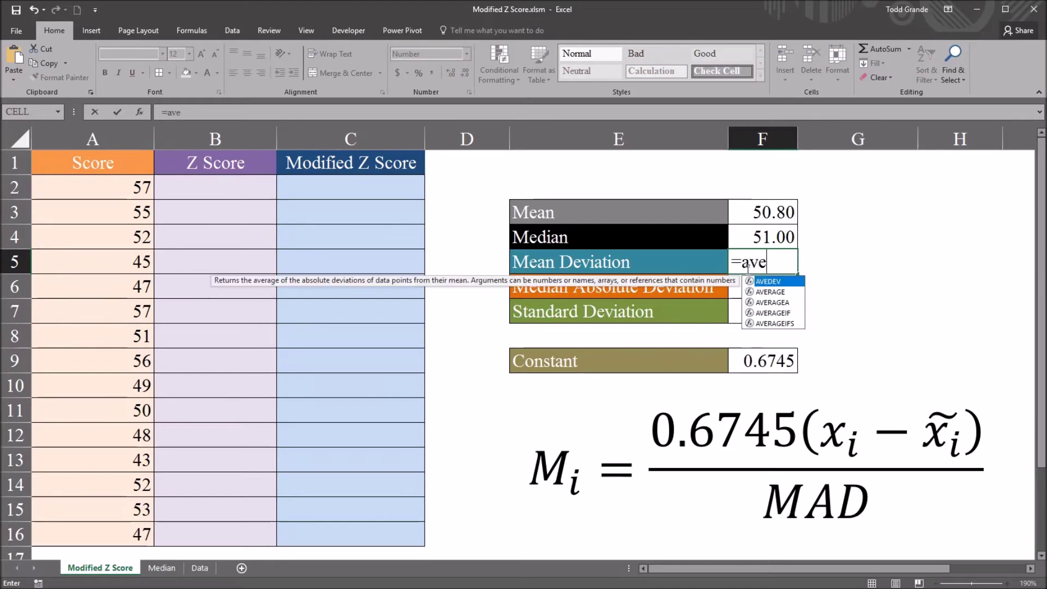
pyautogui.write('dev')
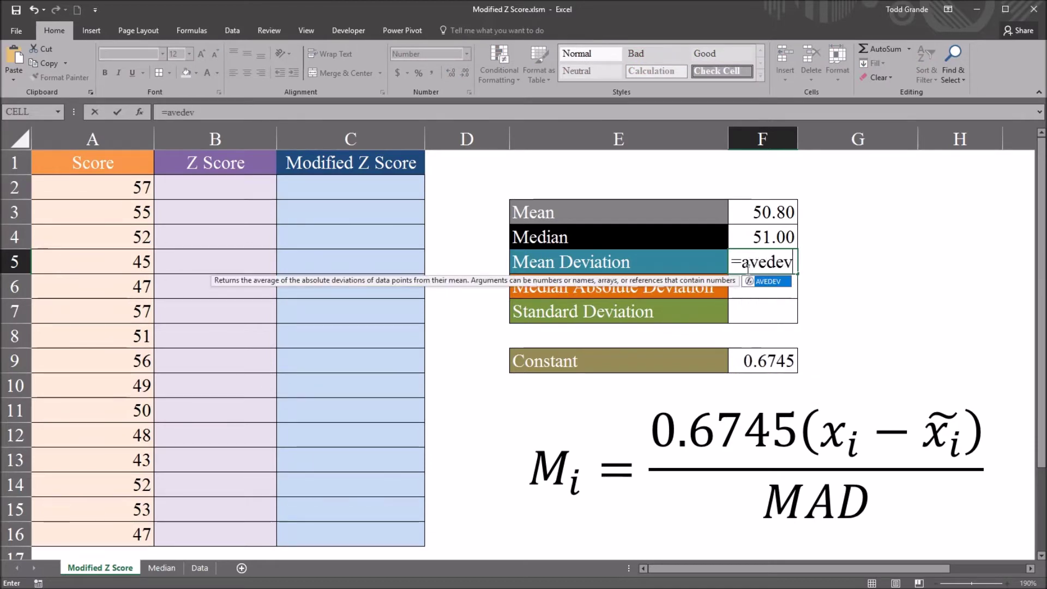
pyautogui.write('(A2:A16')
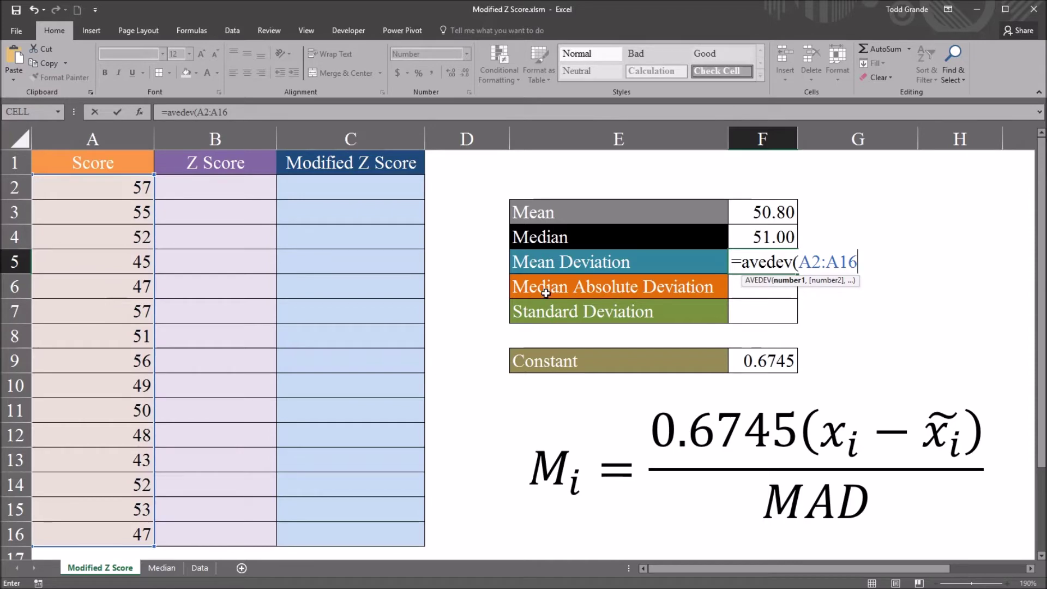
pyautogui.press('Return')
pyautogui.click(755, 265)
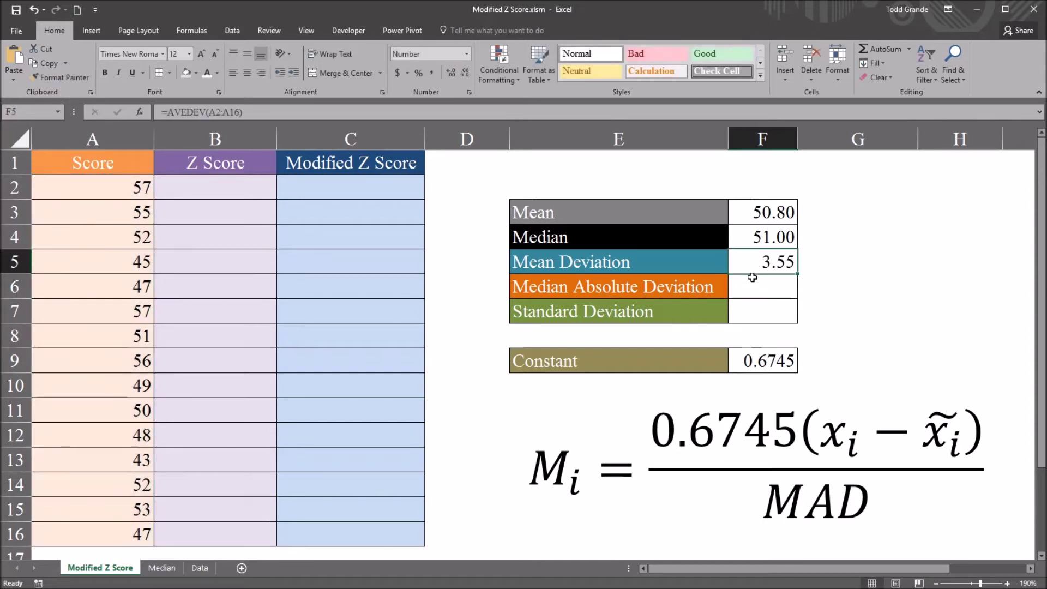
pyautogui.click(756, 286)
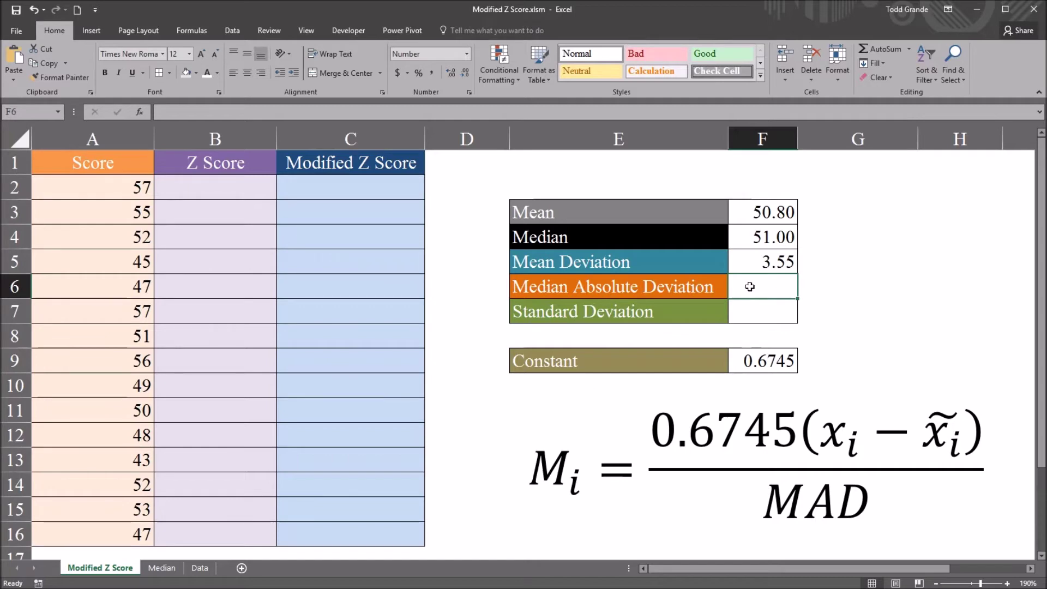
# Enter =MEDIAN(ABS(MEDIAN(A2:A16)-A2:A16)) in F6 as an array formula, giving 4.00.
pyautogui.write('=')
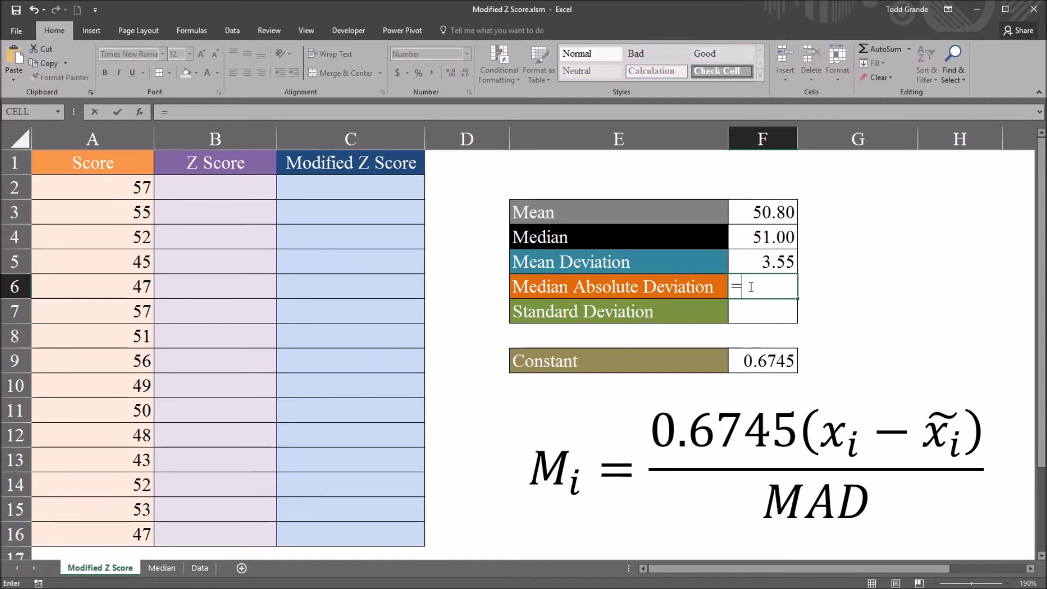
pyautogui.write('med')
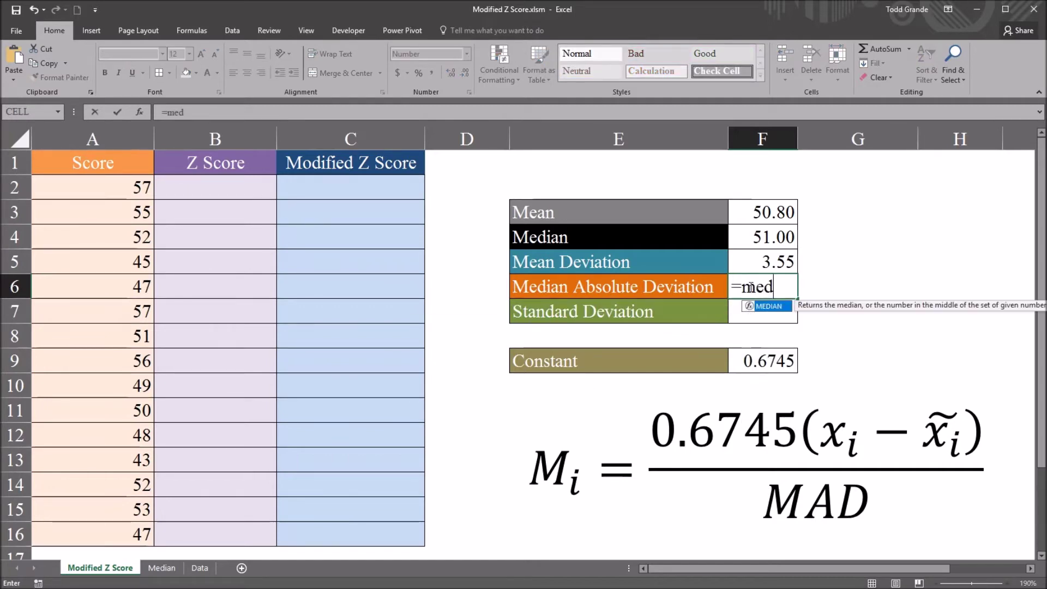
pyautogui.press('Tab')
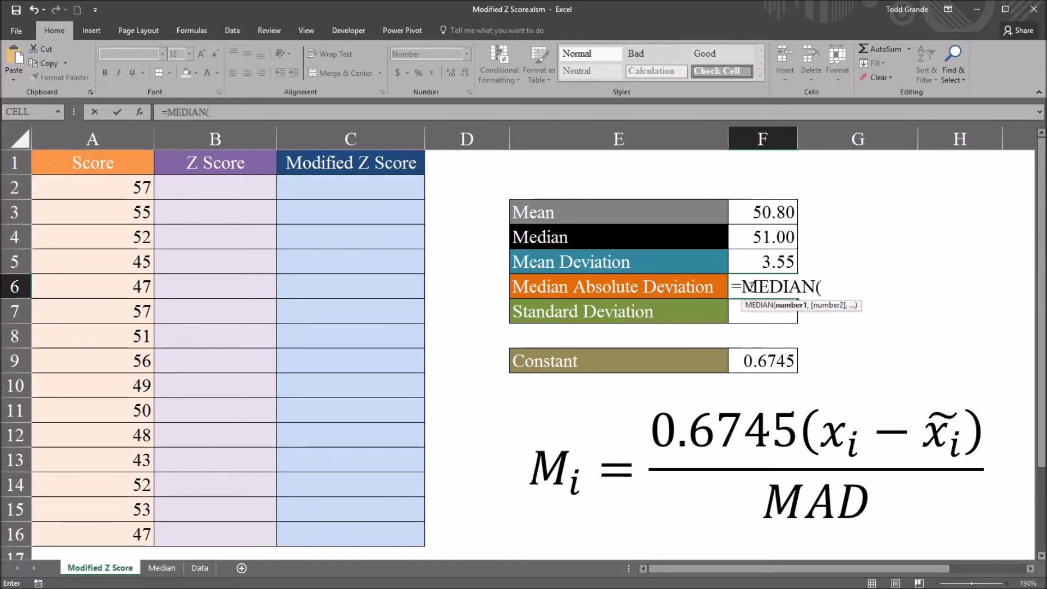
pyautogui.write('ab')
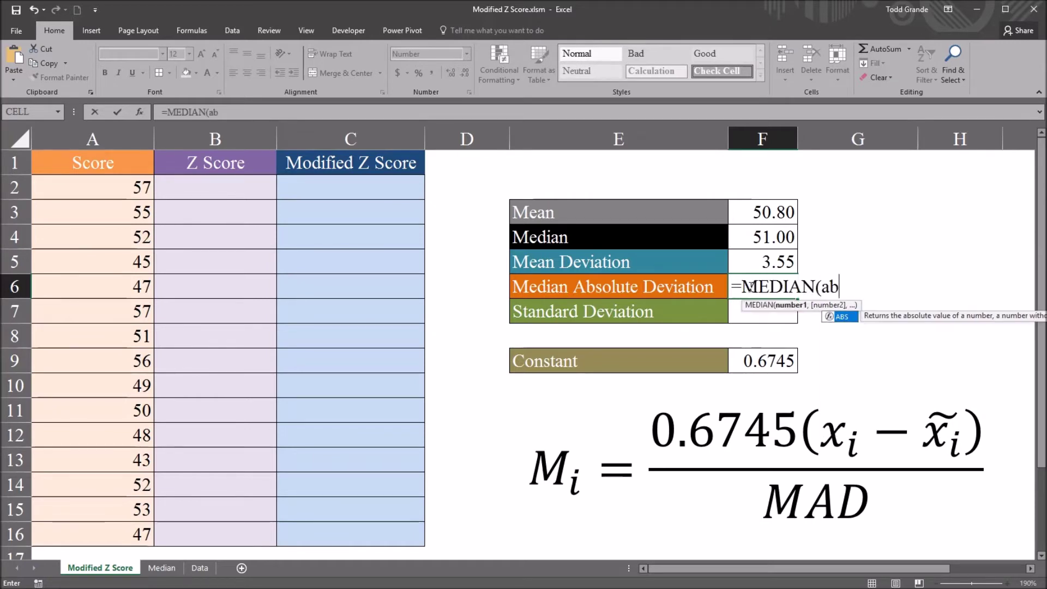
pyautogui.write('s')
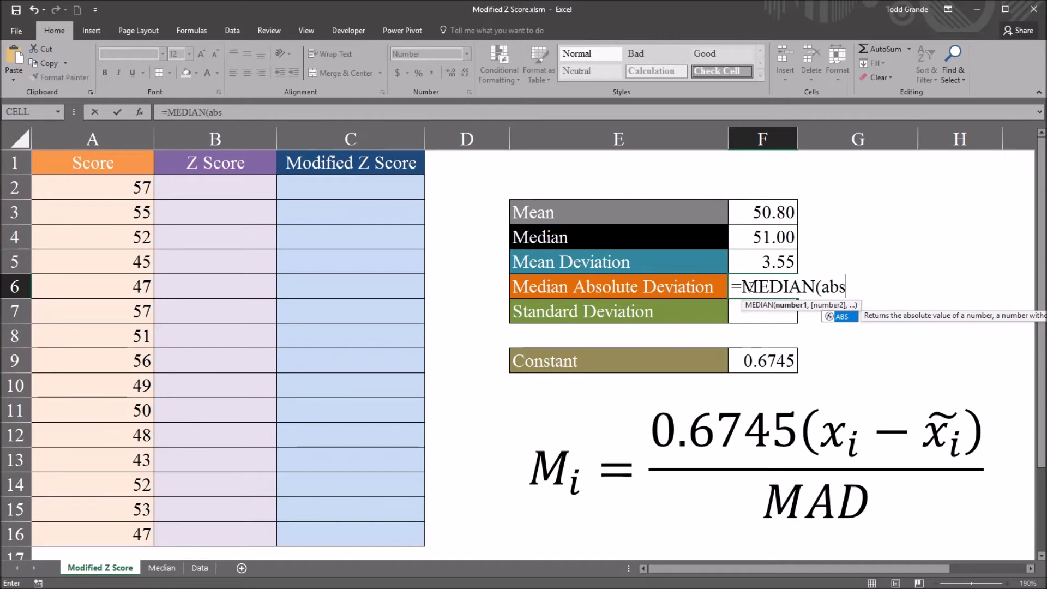
pyautogui.write('(m')
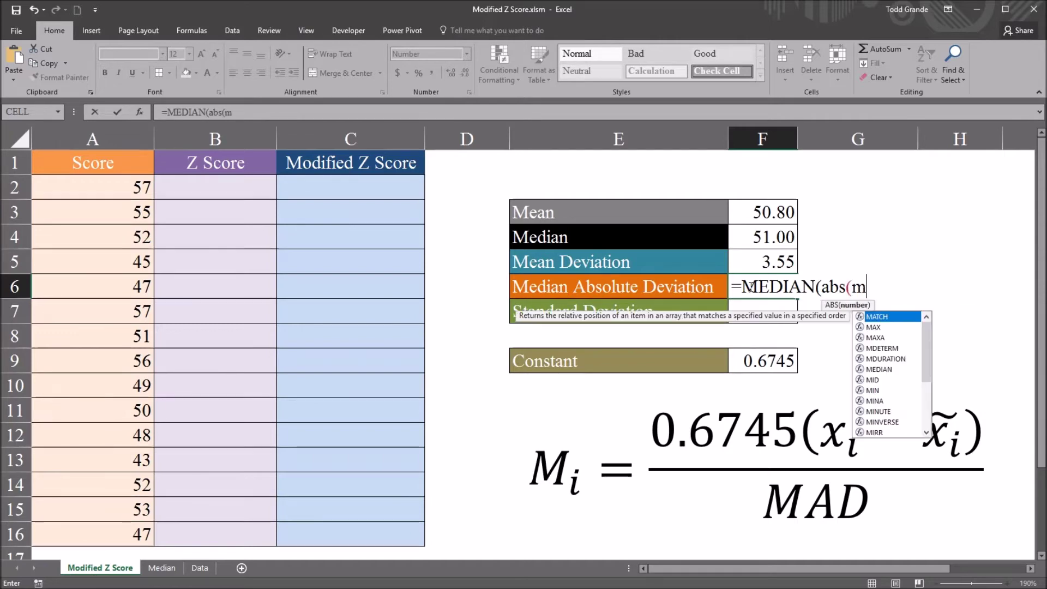
pyautogui.write('edian')
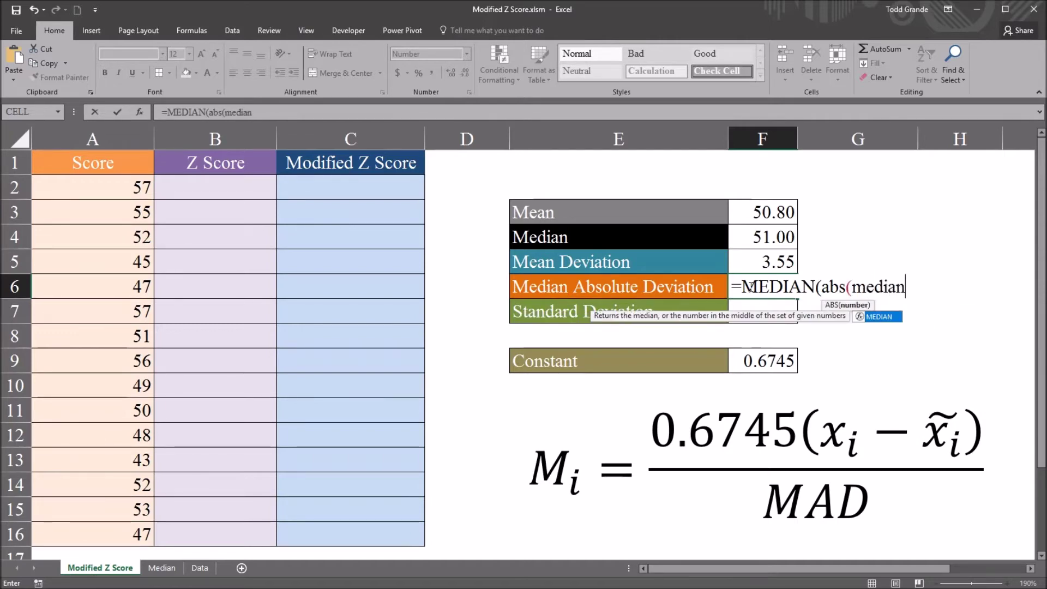
pyautogui.write('(')
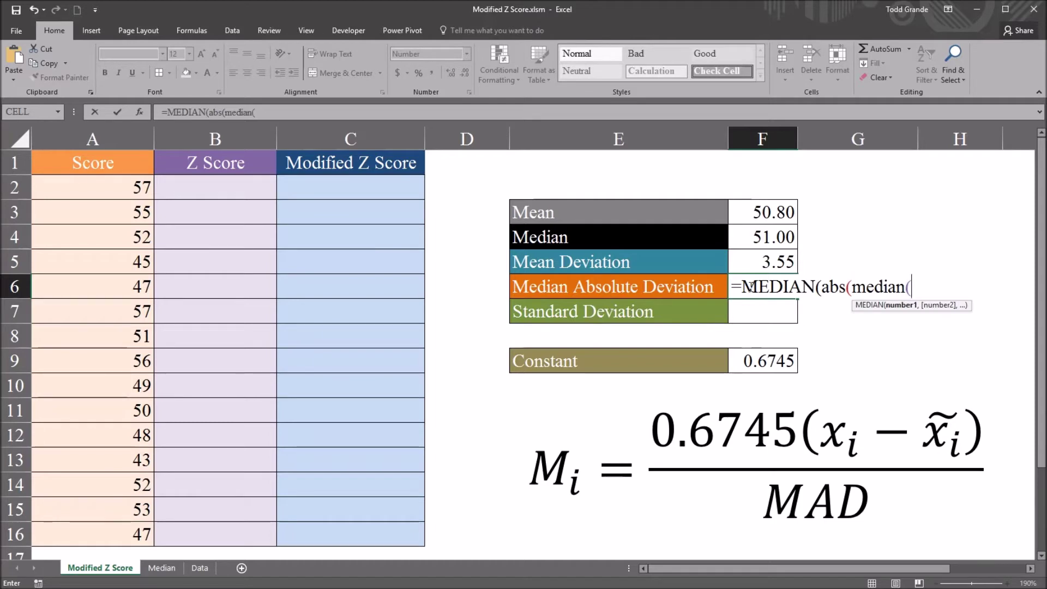
pyautogui.write('A2:A16')
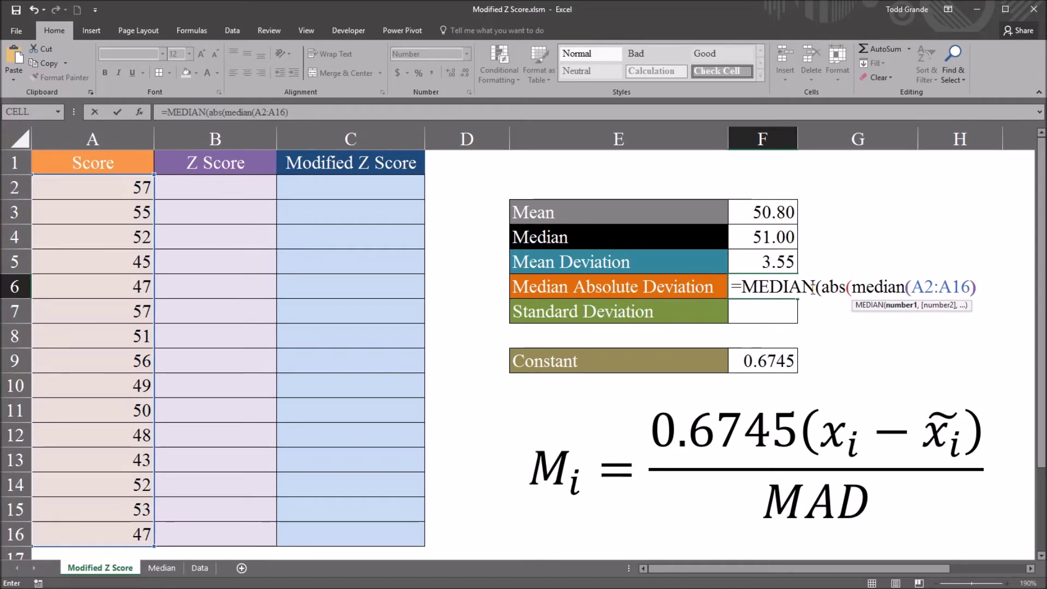
pyautogui.write(')')
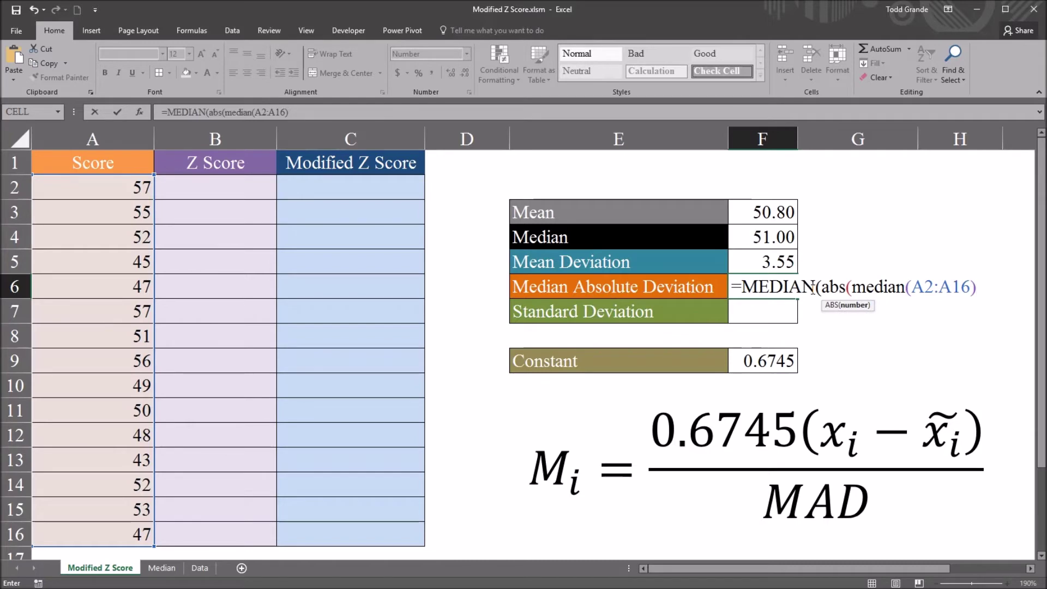
pyautogui.write('-A2:A16')
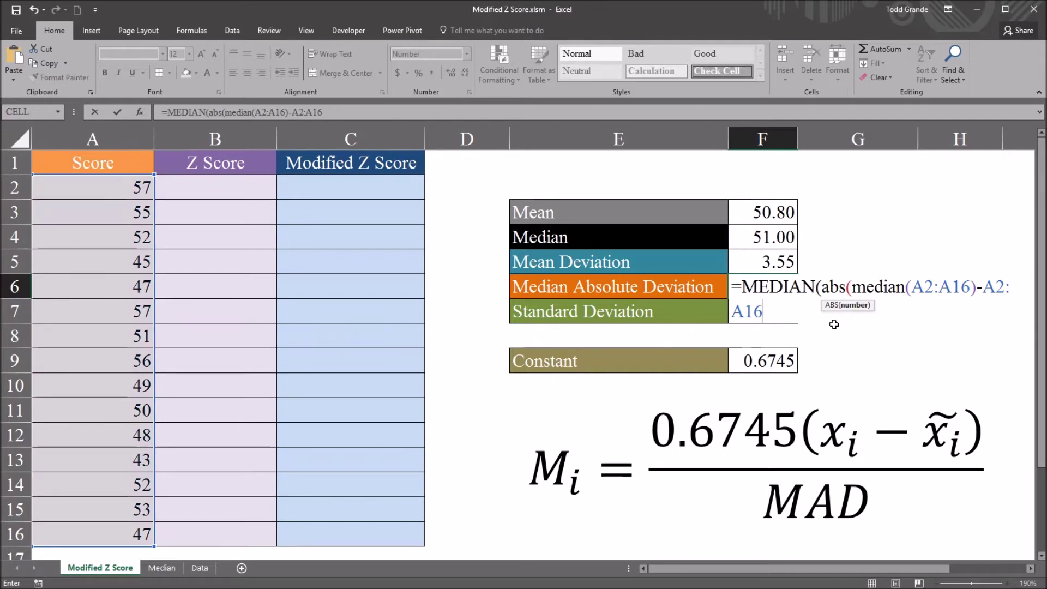
pyautogui.write('))')
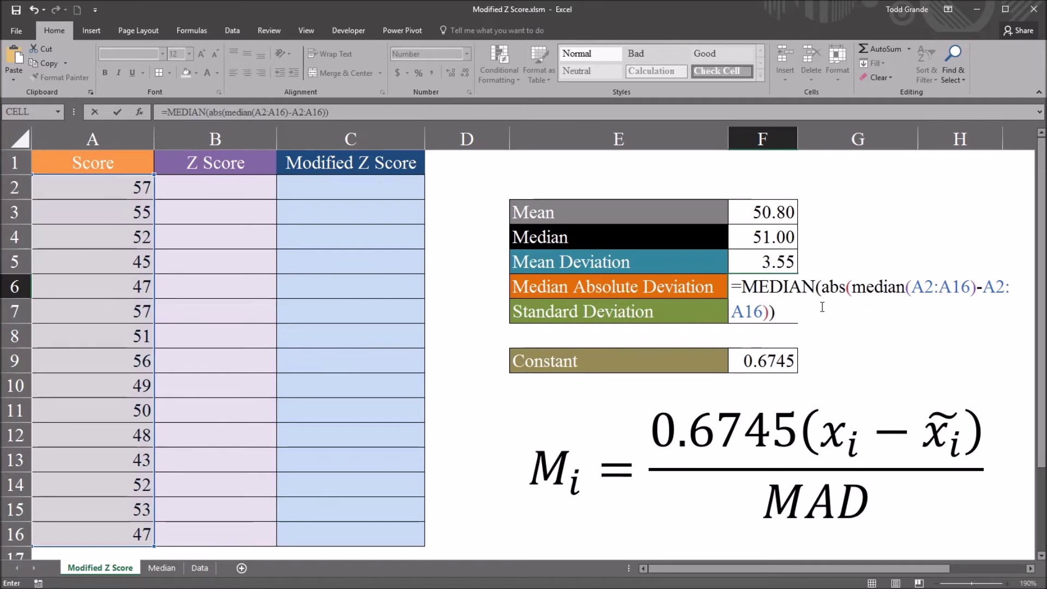
pyautogui.hotkey('ctrl', 'shift', 'Return')
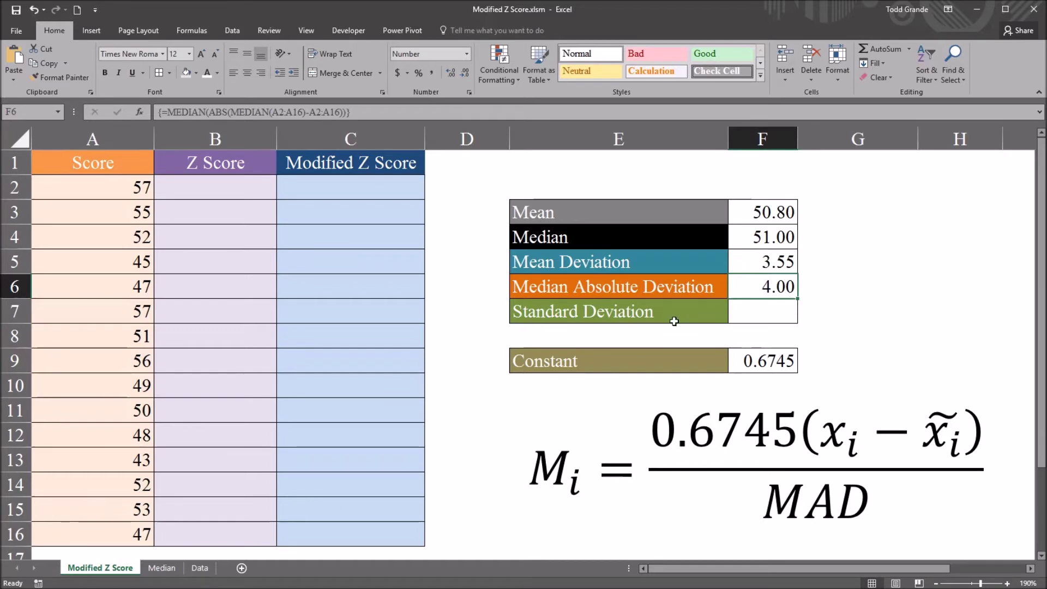
pyautogui.click(755, 313)
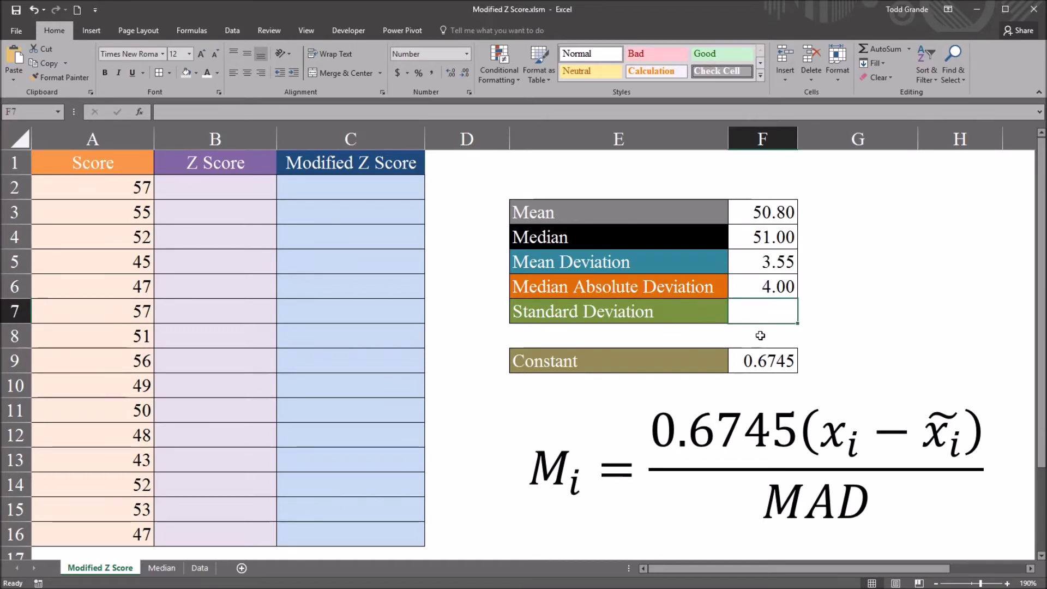
pyautogui.write('=s')
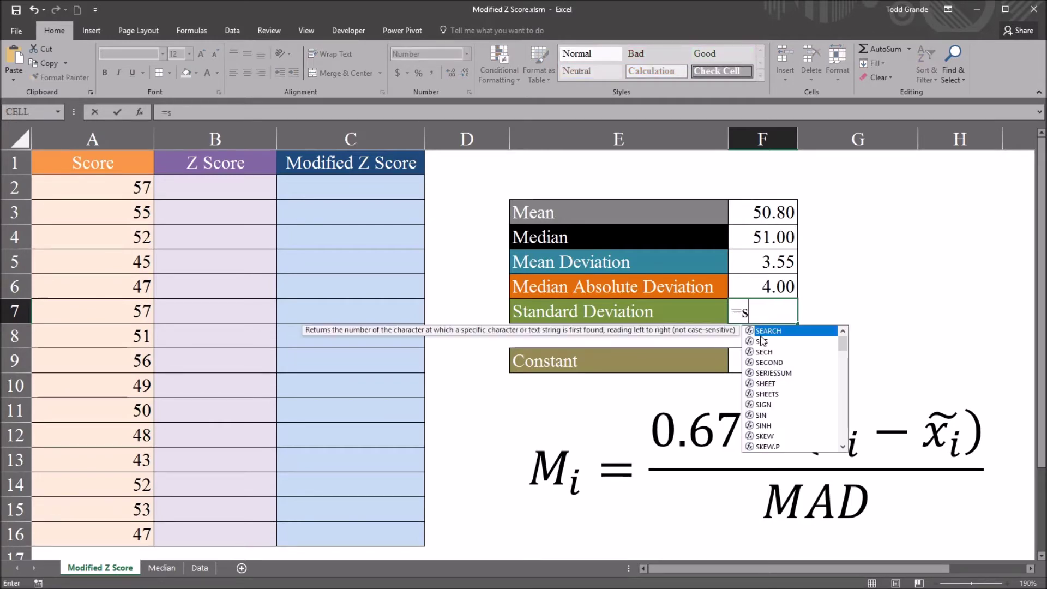
pyautogui.write('tdev')
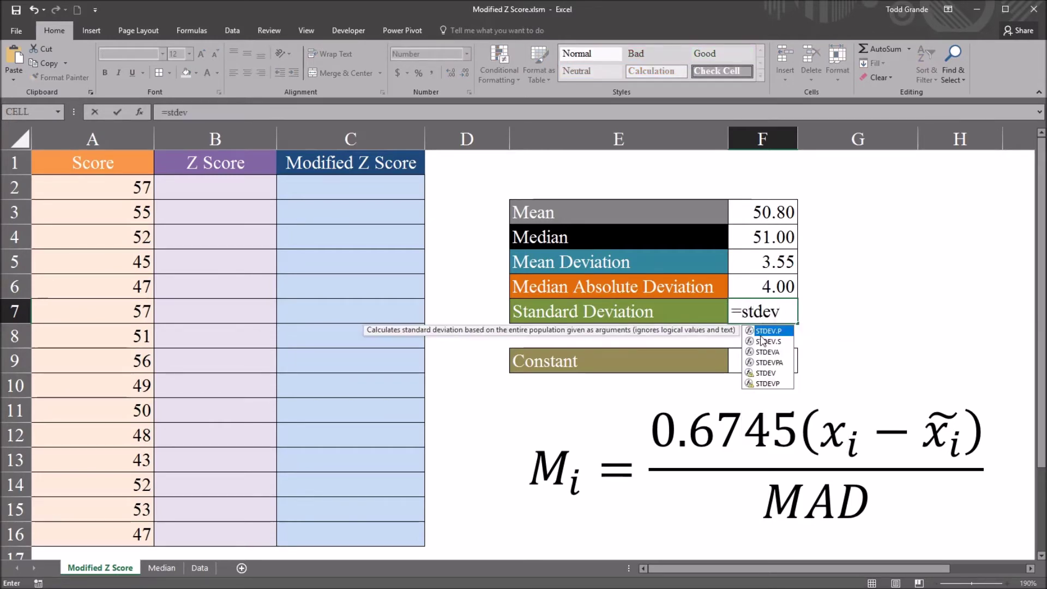
pyautogui.write('.s')
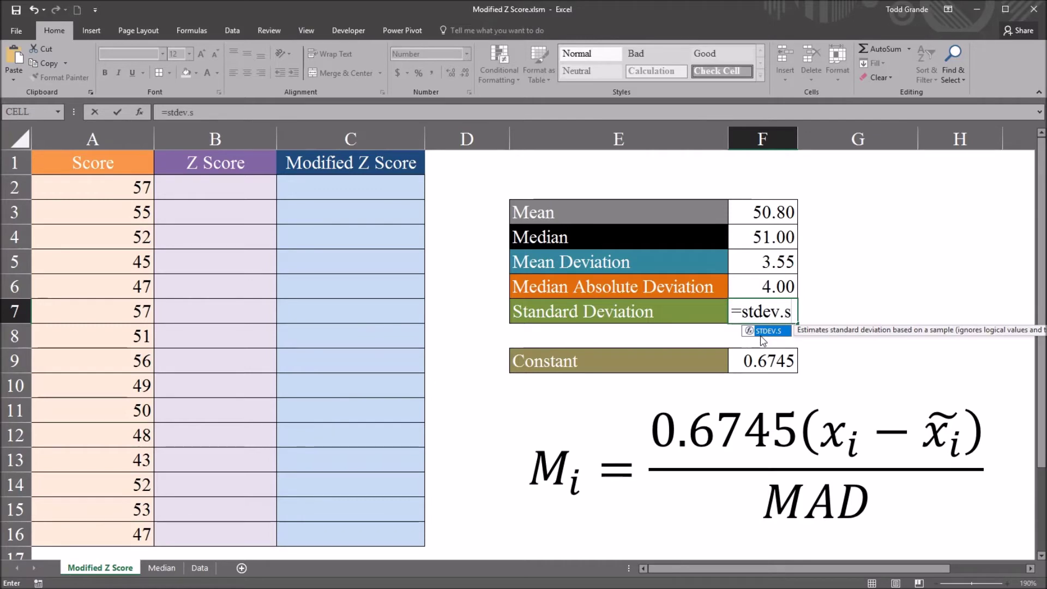
pyautogui.write('(A2:A16')
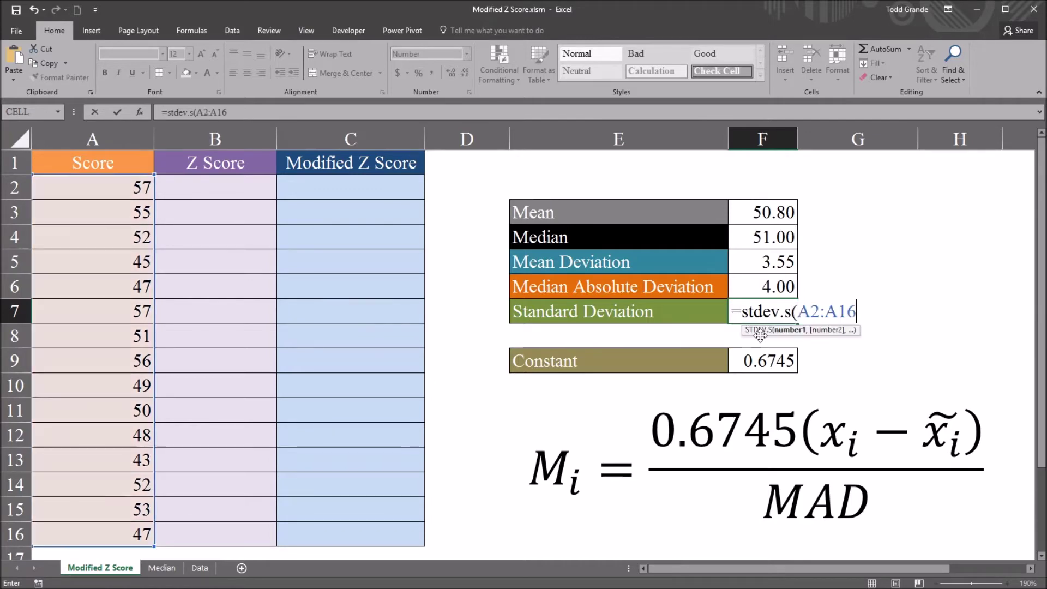
pyautogui.press('Return')
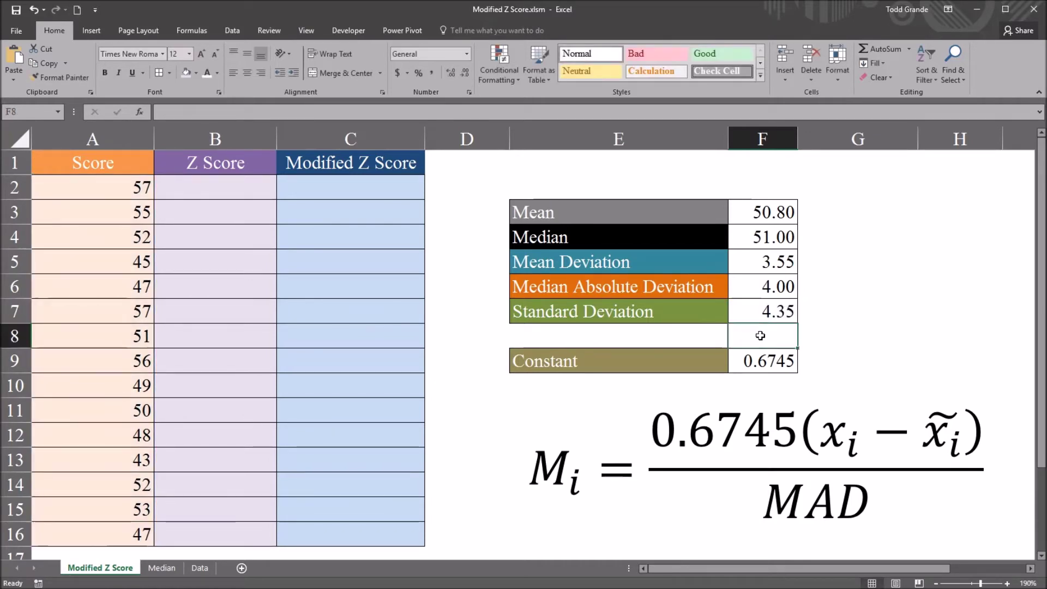
pyautogui.click(765, 312)
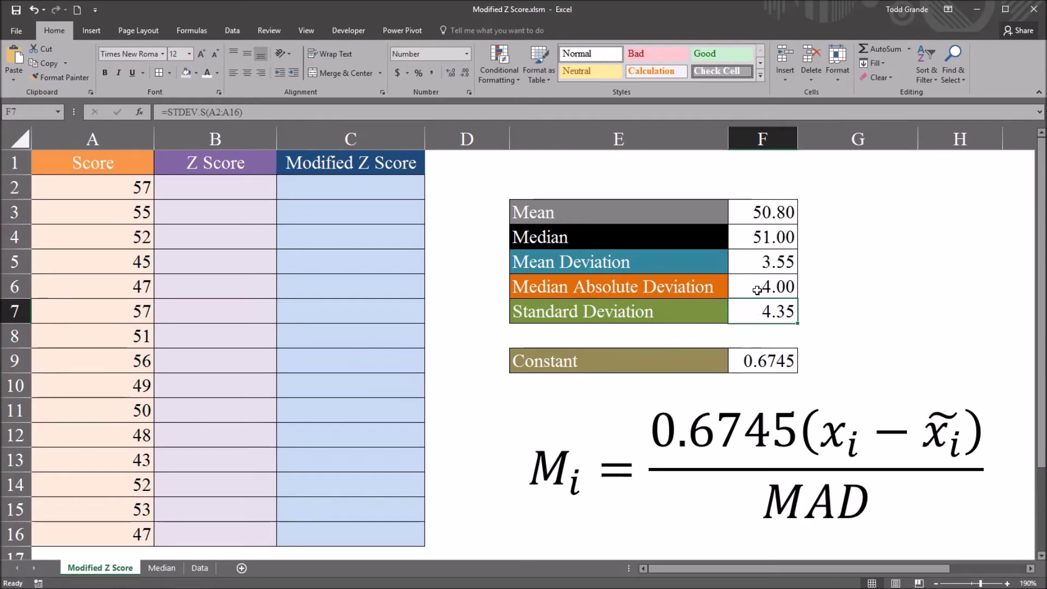
pyautogui.click(757, 290)
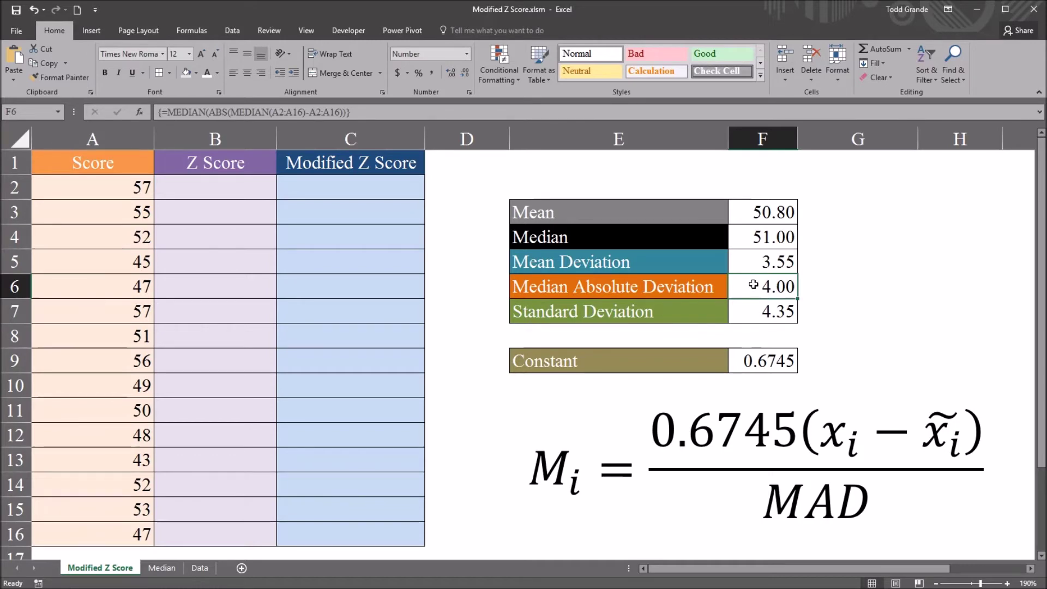
pyautogui.click(754, 268)
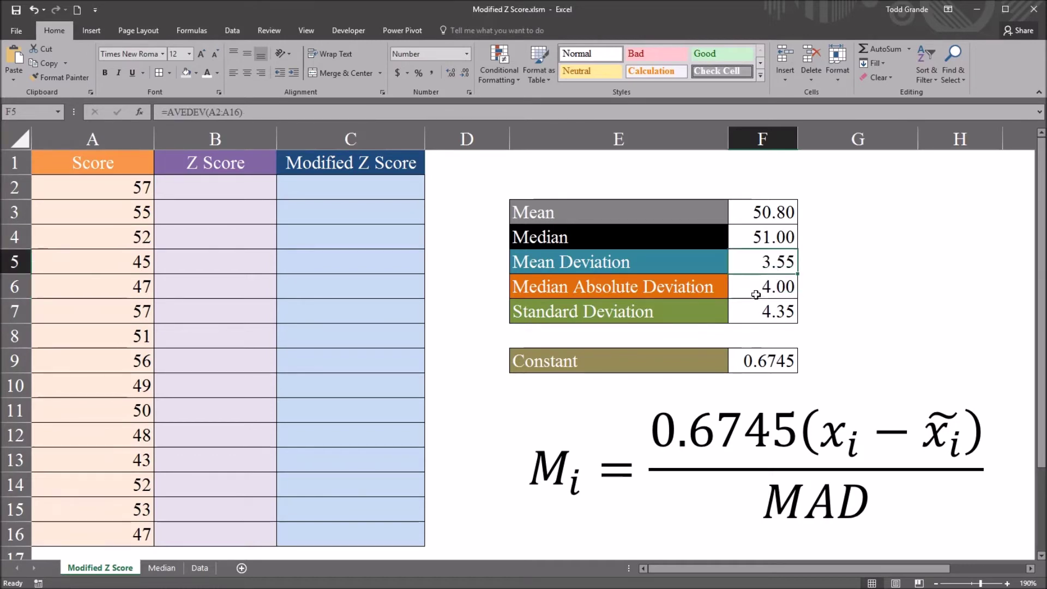
pyautogui.click(766, 287)
pyautogui.press('Down')
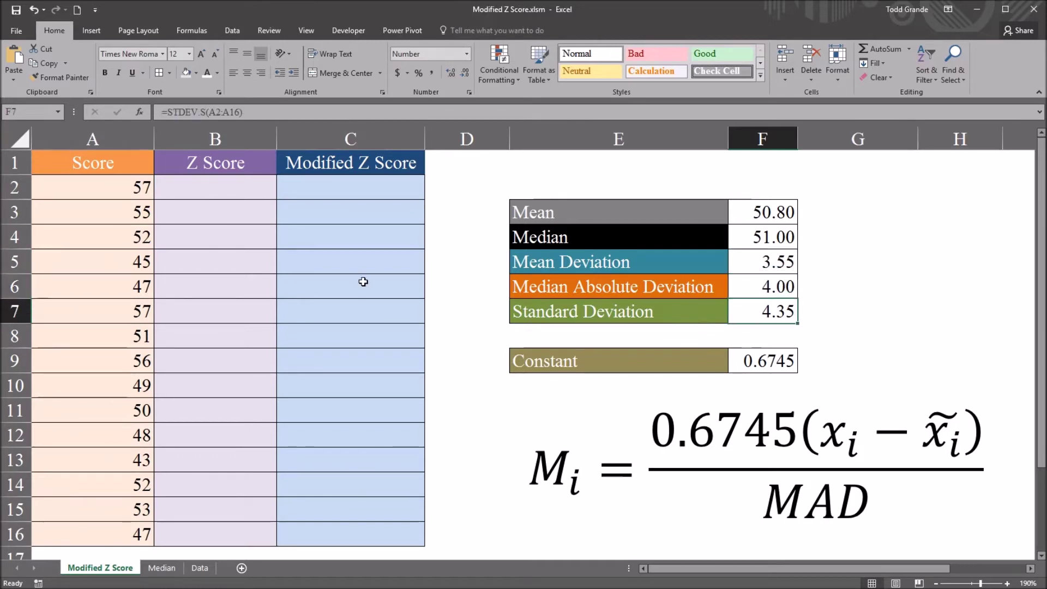
pyautogui.click(228, 190)
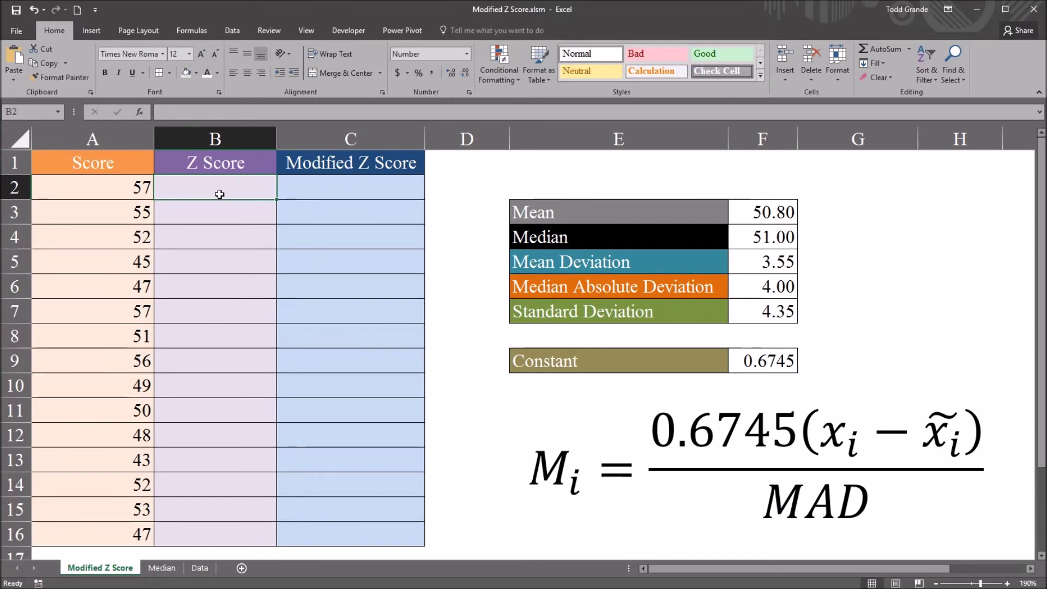
# Enter =STANDARDIZE(A2,$F$3,$F$7) in B2 with absolute mean and deviation references, giving 1.43.
pyautogui.write('=sta')
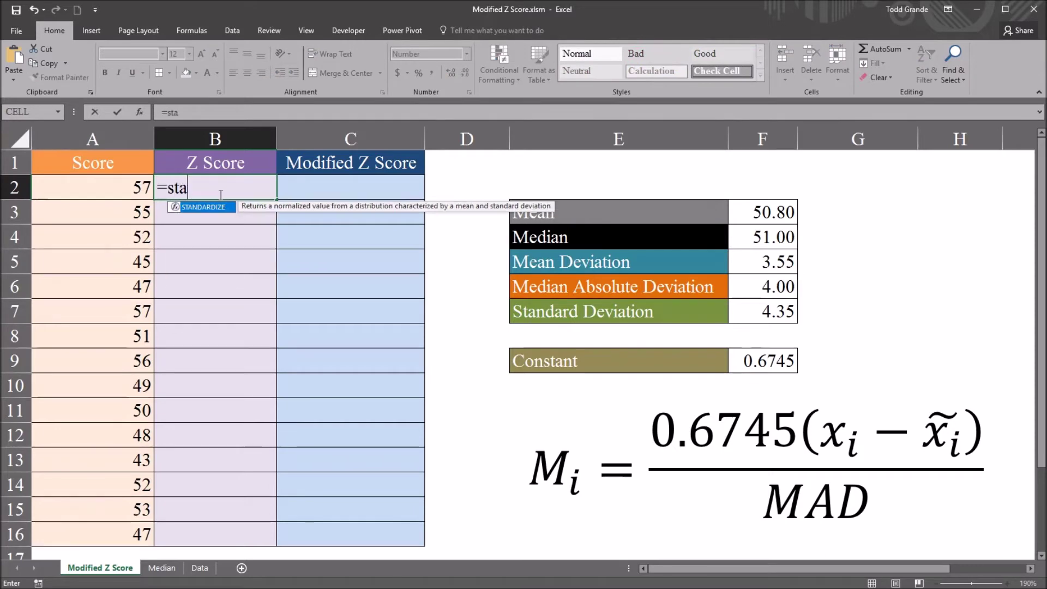
pyautogui.press('Tab')
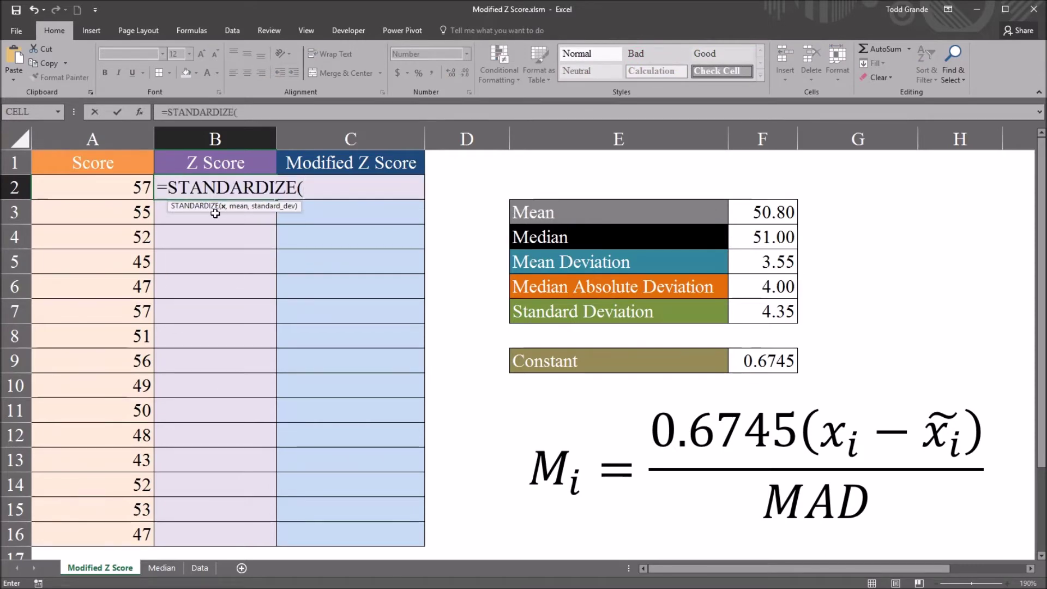
pyautogui.click(95, 191)
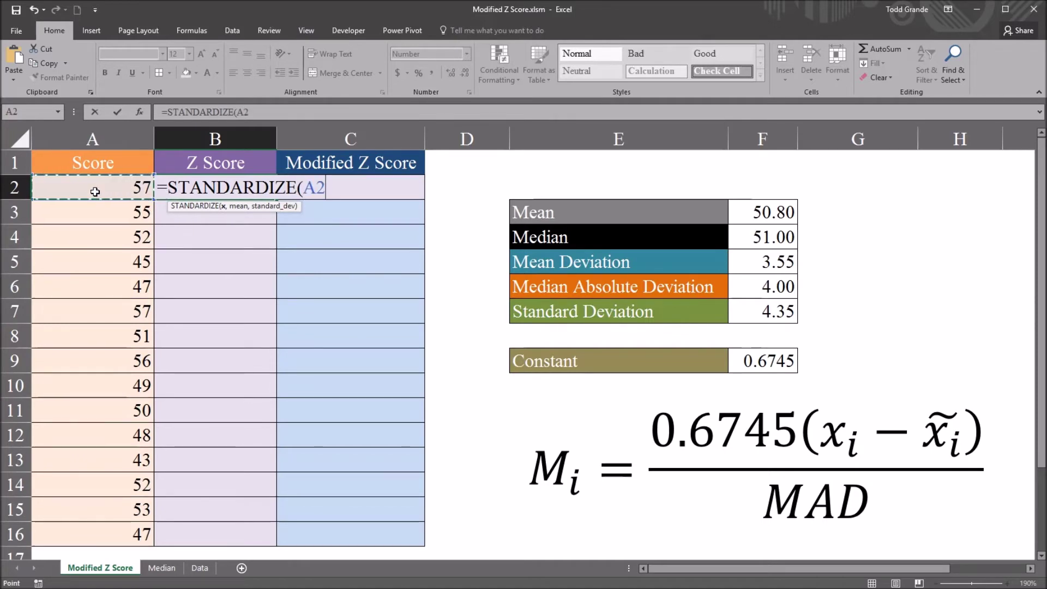
pyautogui.write(',')
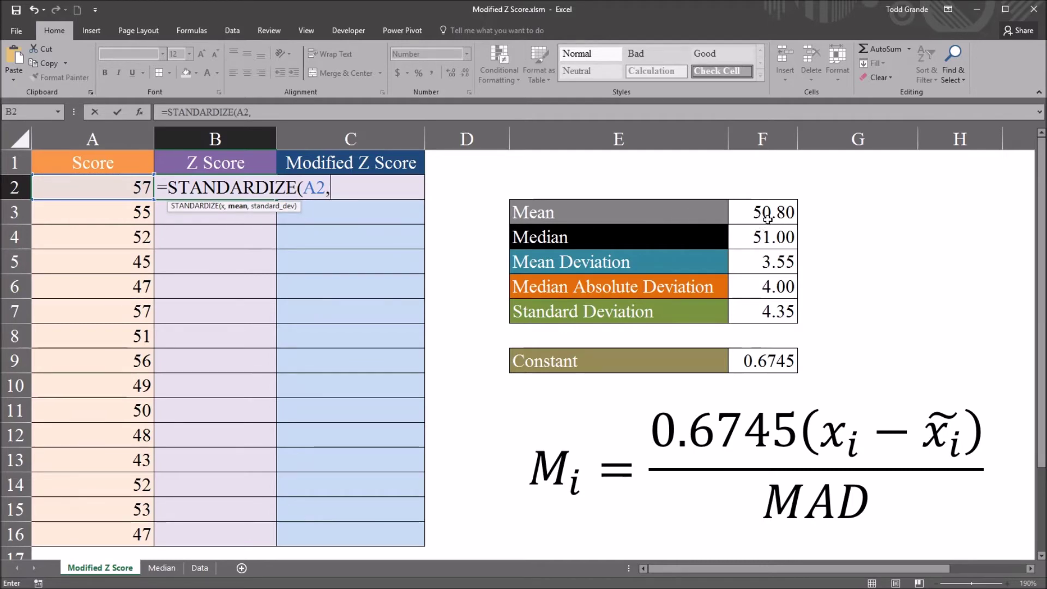
pyautogui.click(768, 217)
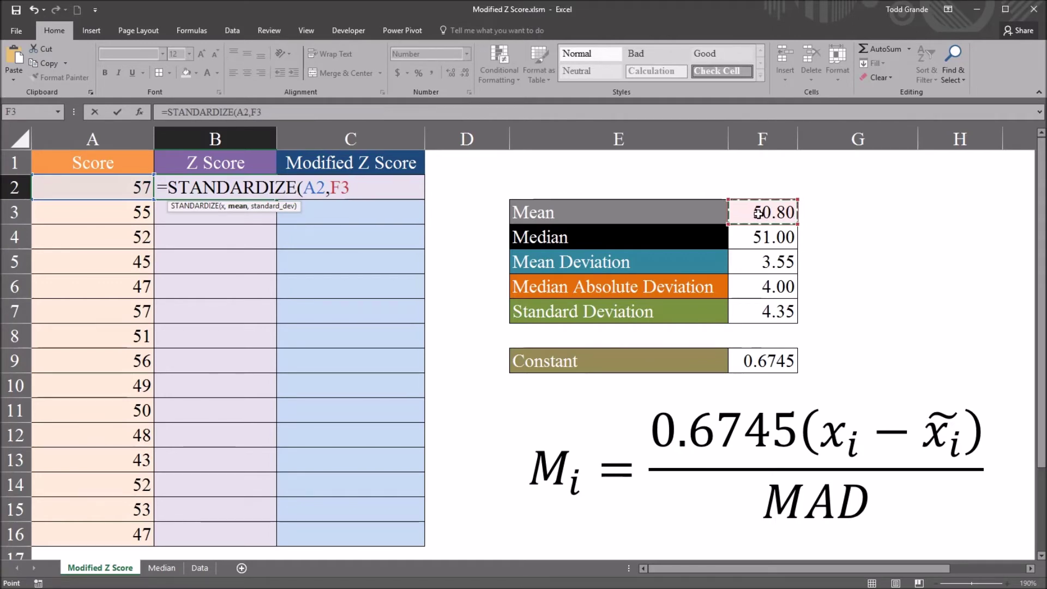
pyautogui.press('F4')
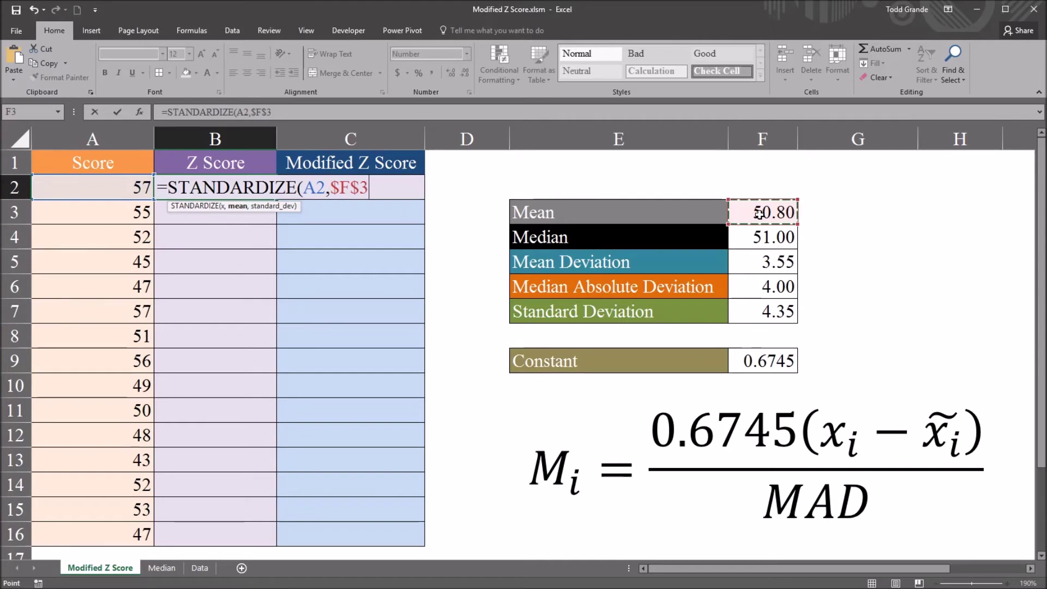
pyautogui.write(',')
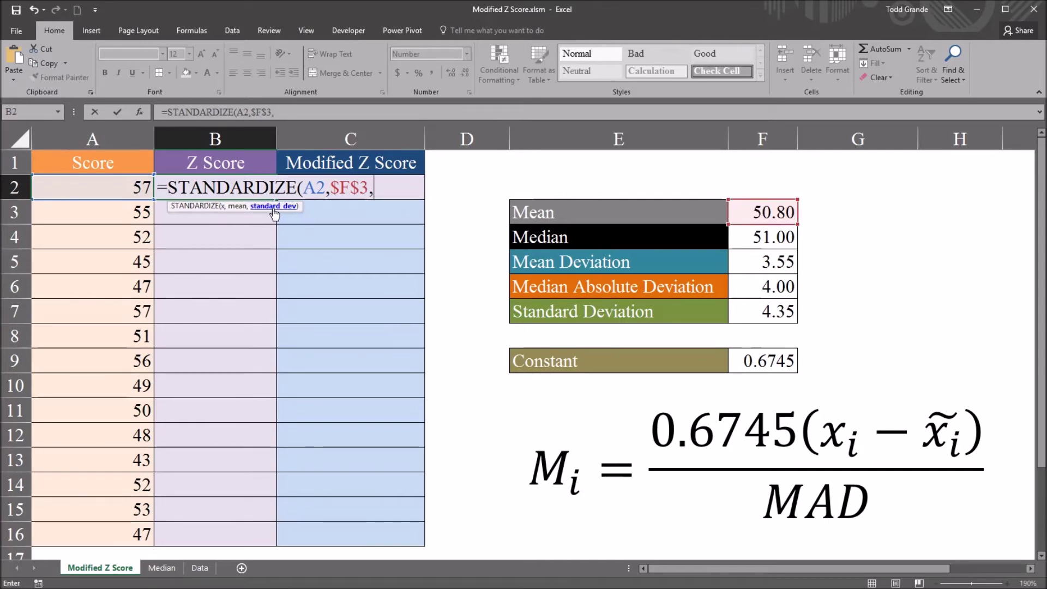
pyautogui.click(758, 314)
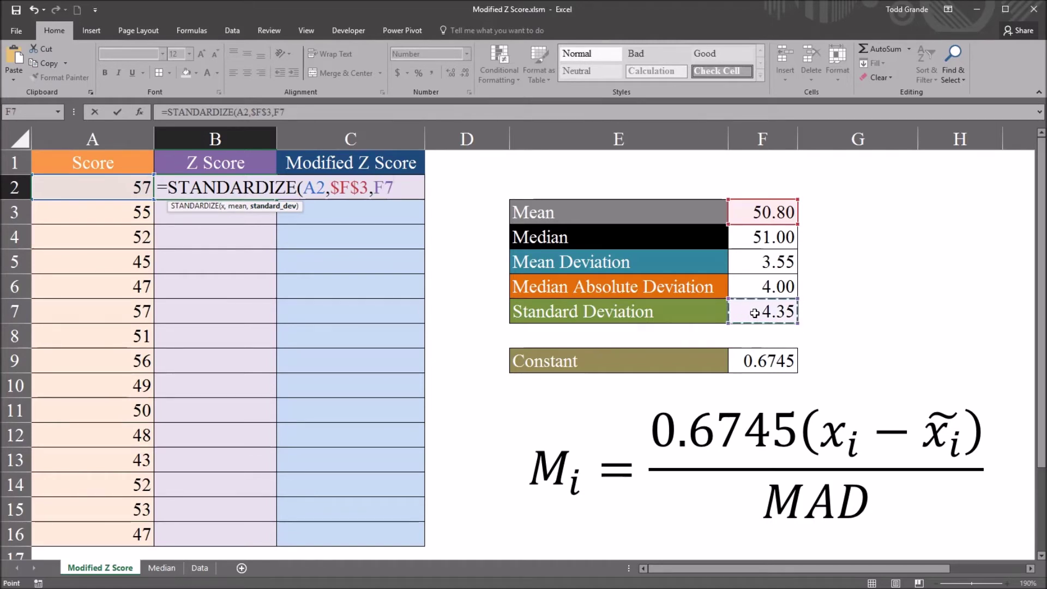
pyautogui.press('F4')
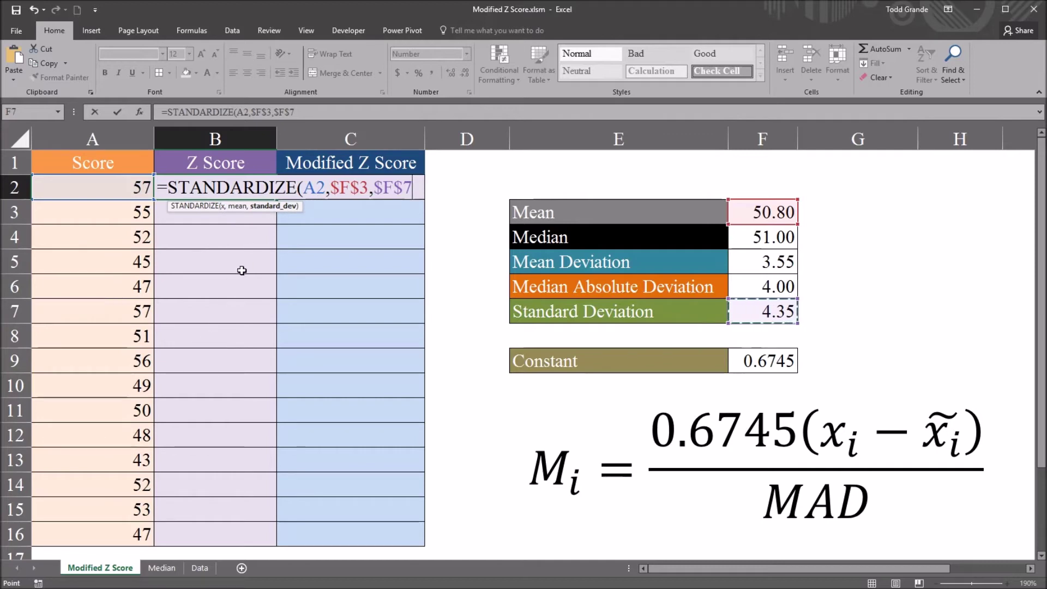
pyautogui.press('Return')
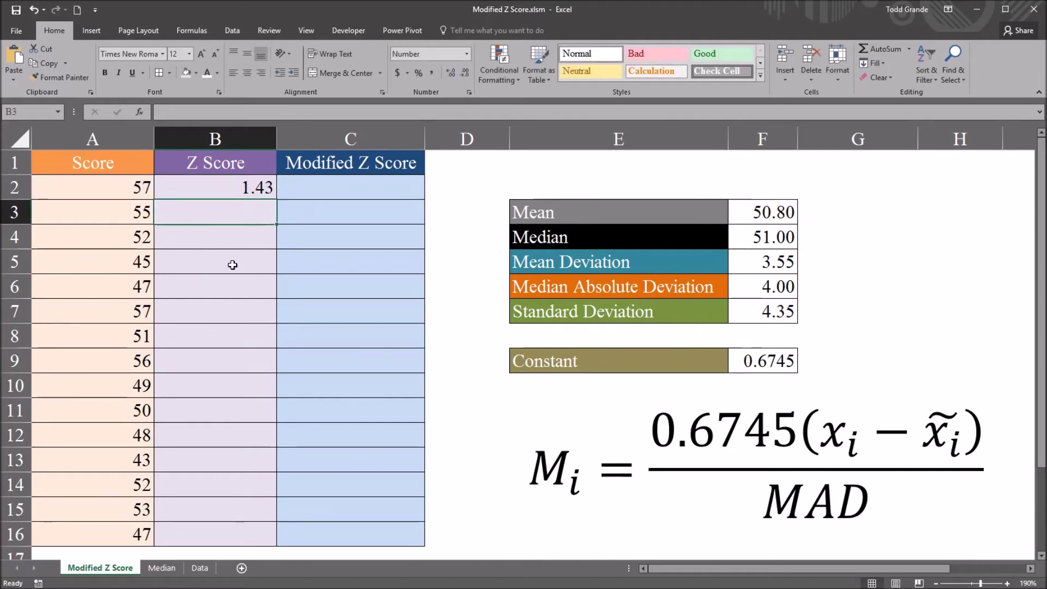
pyautogui.click(216, 193)
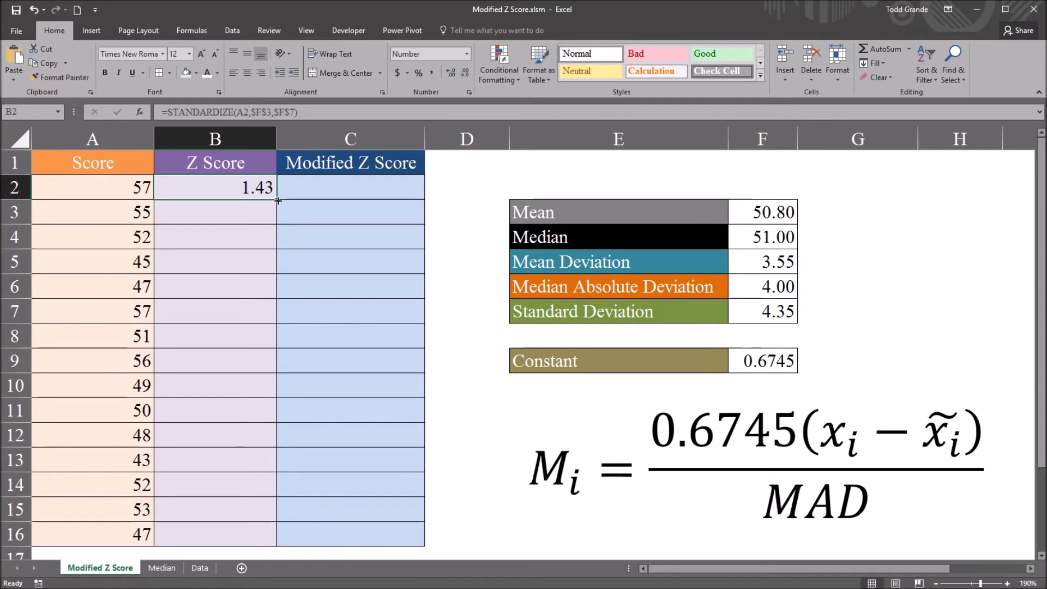
# Fill the B2 STANDARDIZE formula down through B16, then select Modified Z Score cell C2.
pyautogui.moveTo(273, 198); pyautogui.dragTo(235, 536)
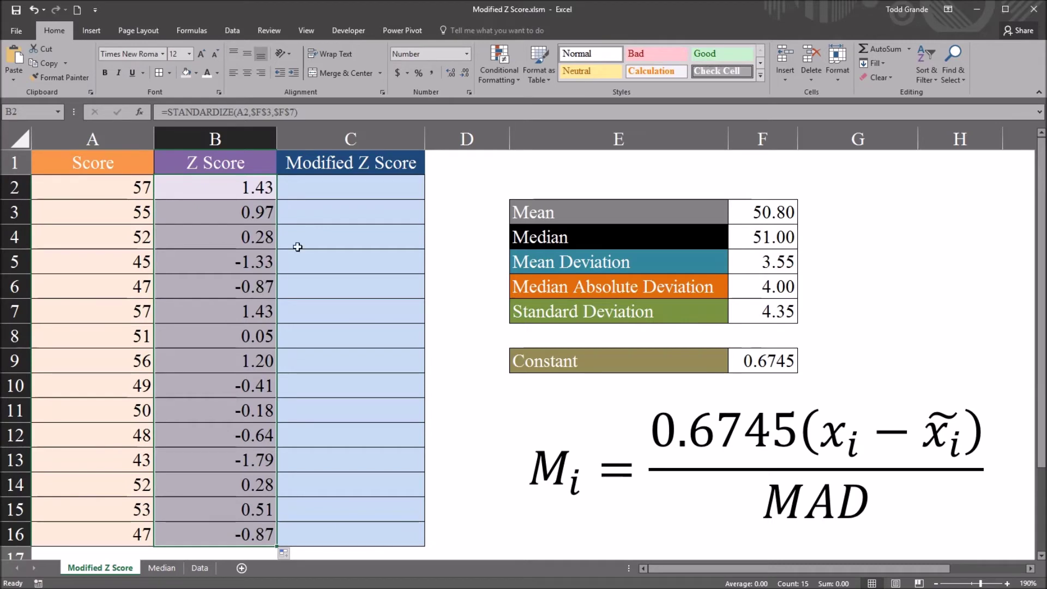
pyautogui.moveTo(122, 190); pyautogui.dragTo(109, 532)
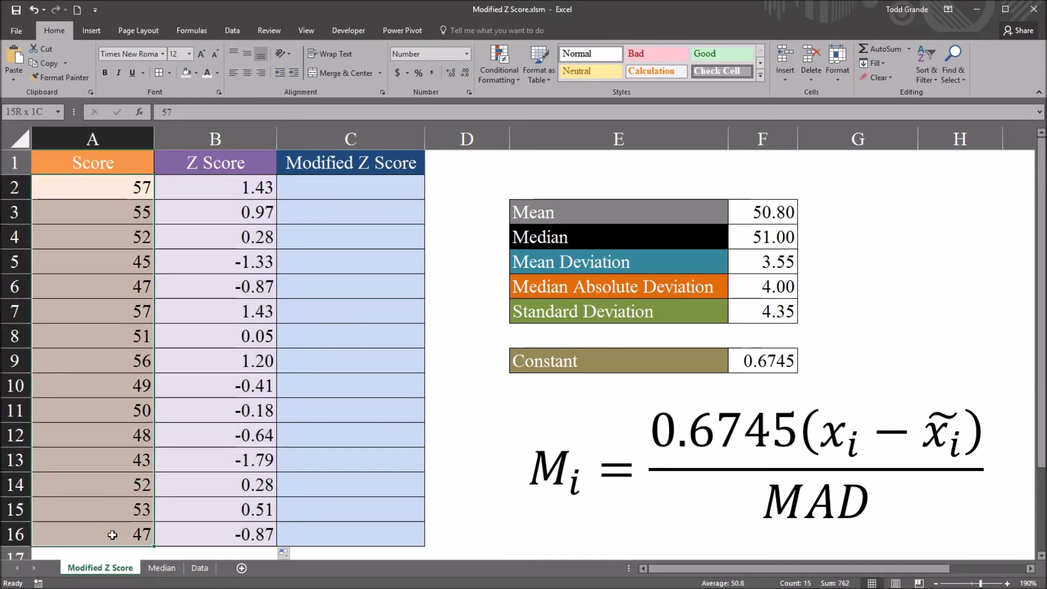
pyautogui.click(218, 187)
pyautogui.click(322, 194)
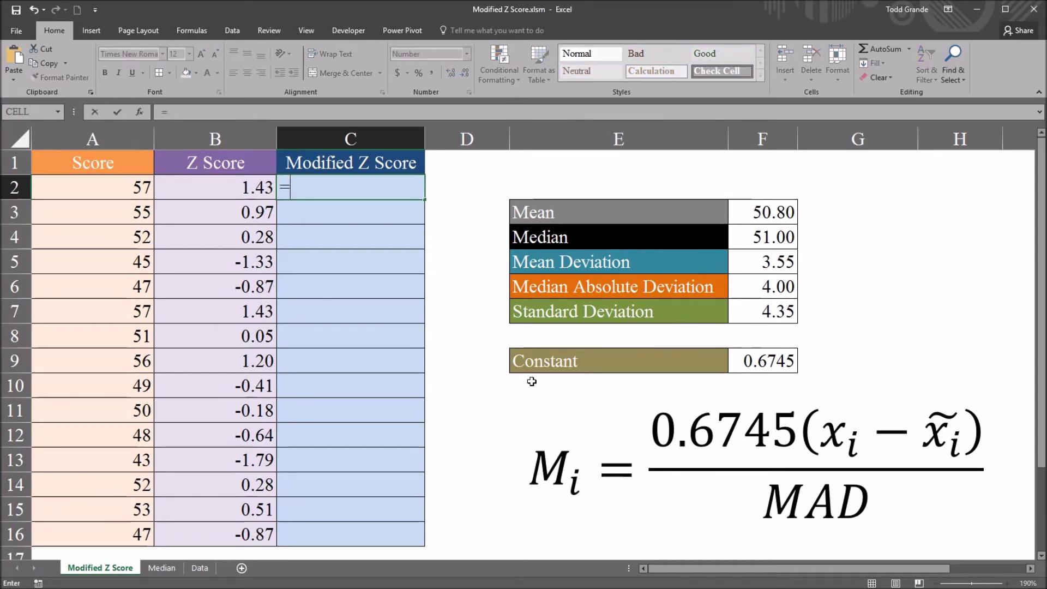
# Enter =$F$9*(A2-$F$4)/$F$6 in C2, giving a Modified Z Score of 1.01.
pyautogui.click(757, 365)
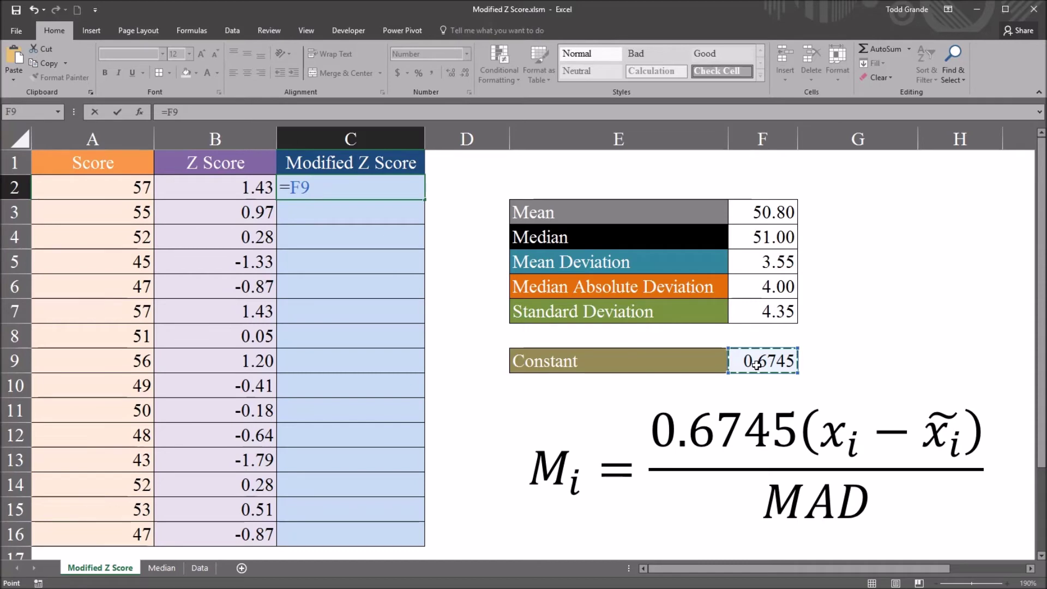
pyautogui.press('F4')
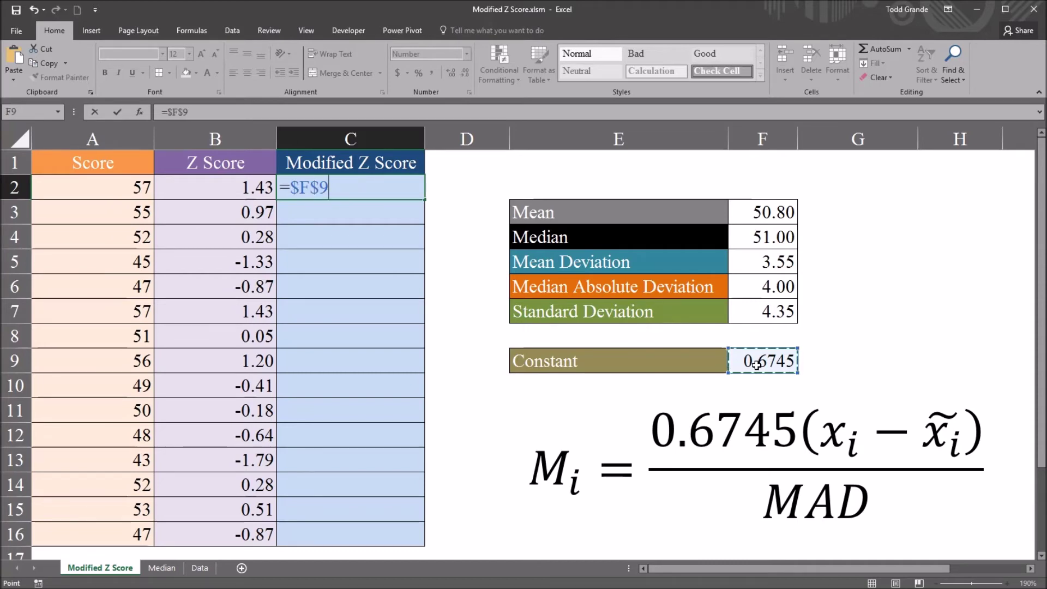
pyautogui.write('*')
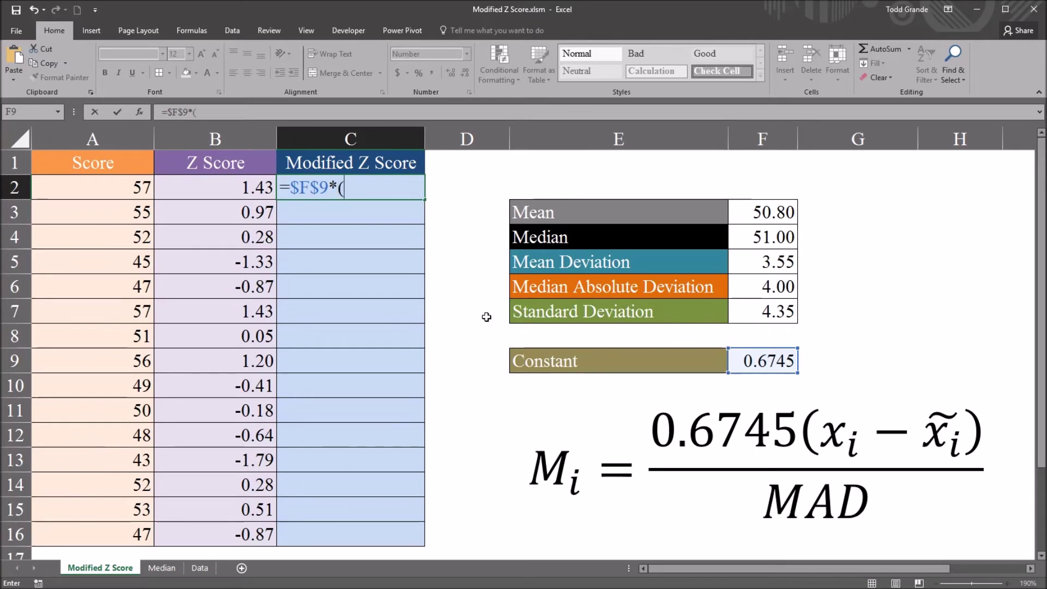
pyautogui.click(117, 192)
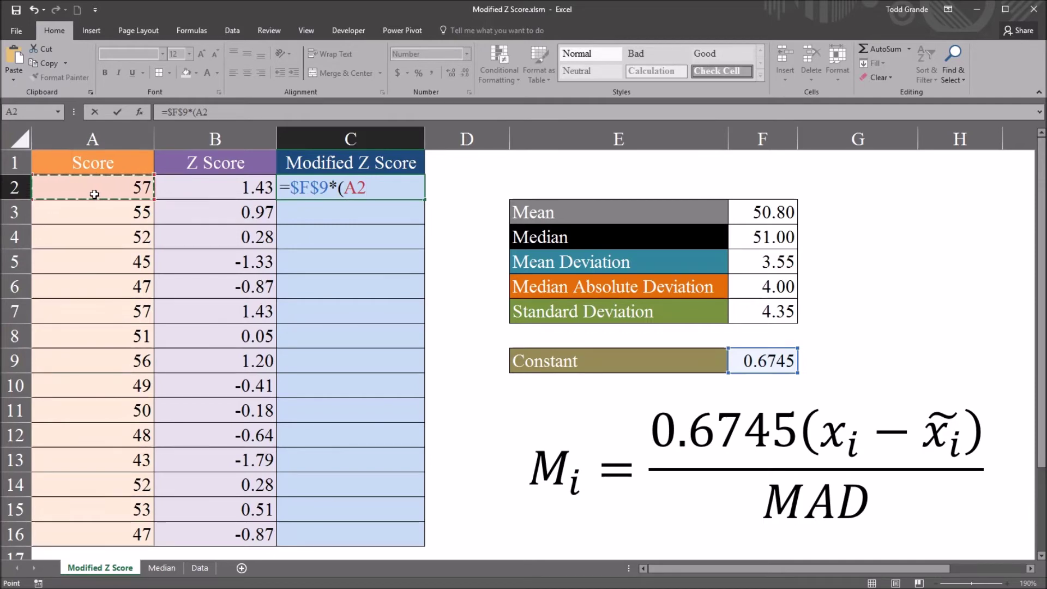
pyautogui.write('-')
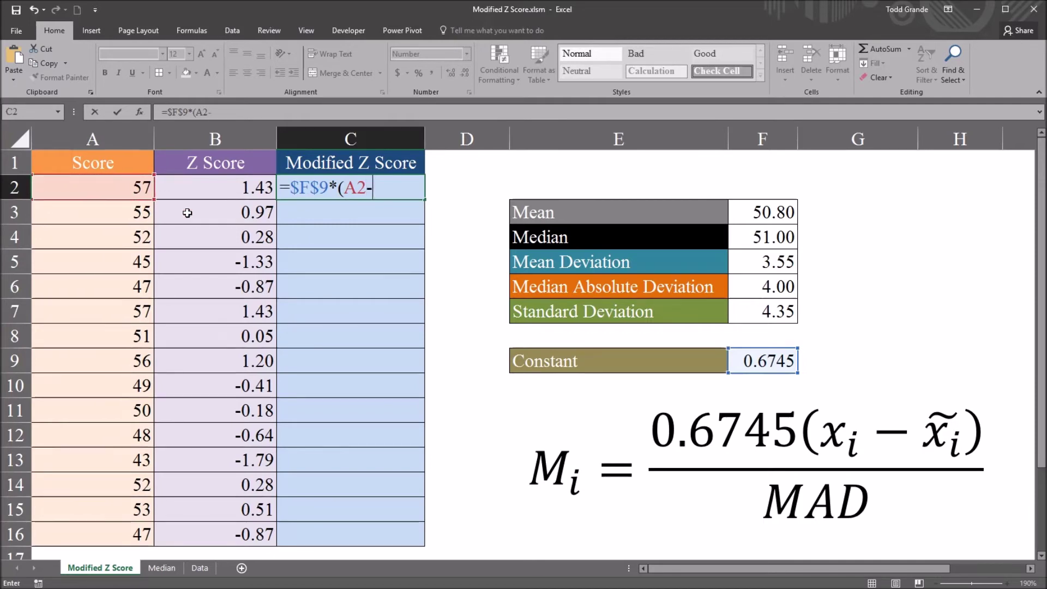
pyautogui.click(757, 239)
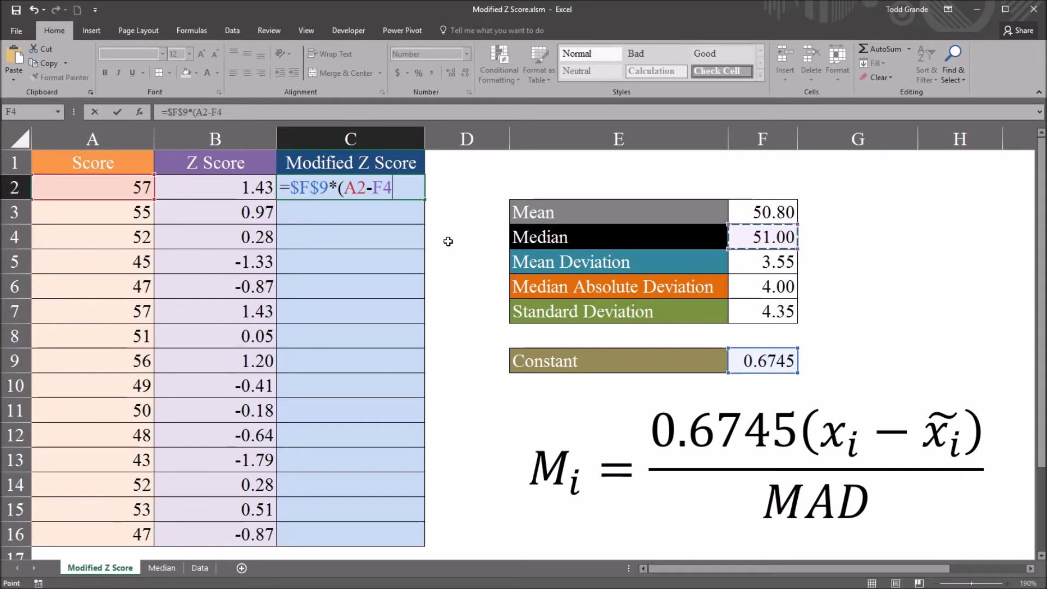
pyautogui.press('F4')
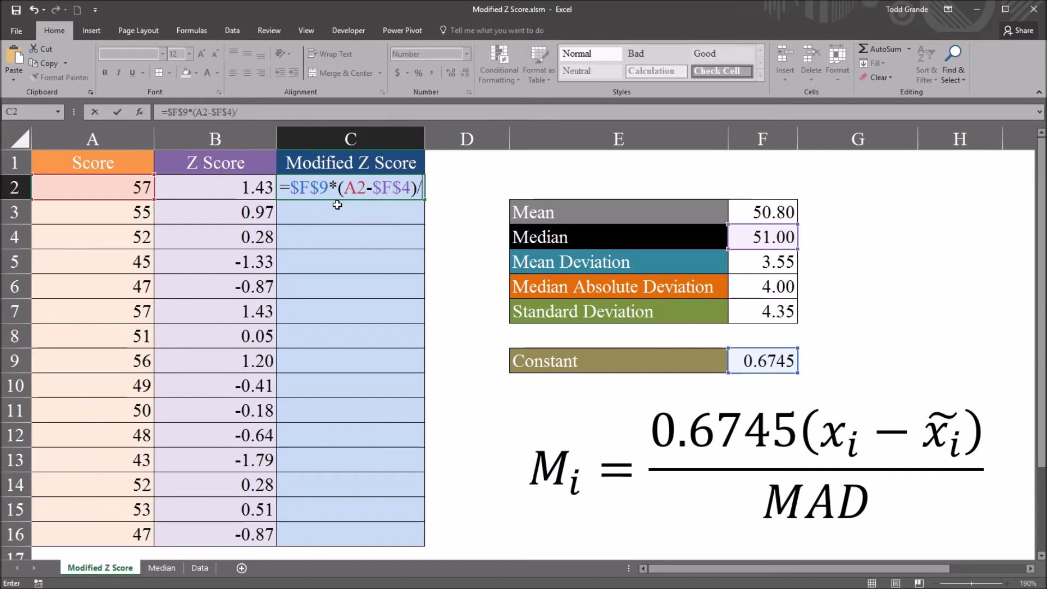
pyautogui.click(765, 290)
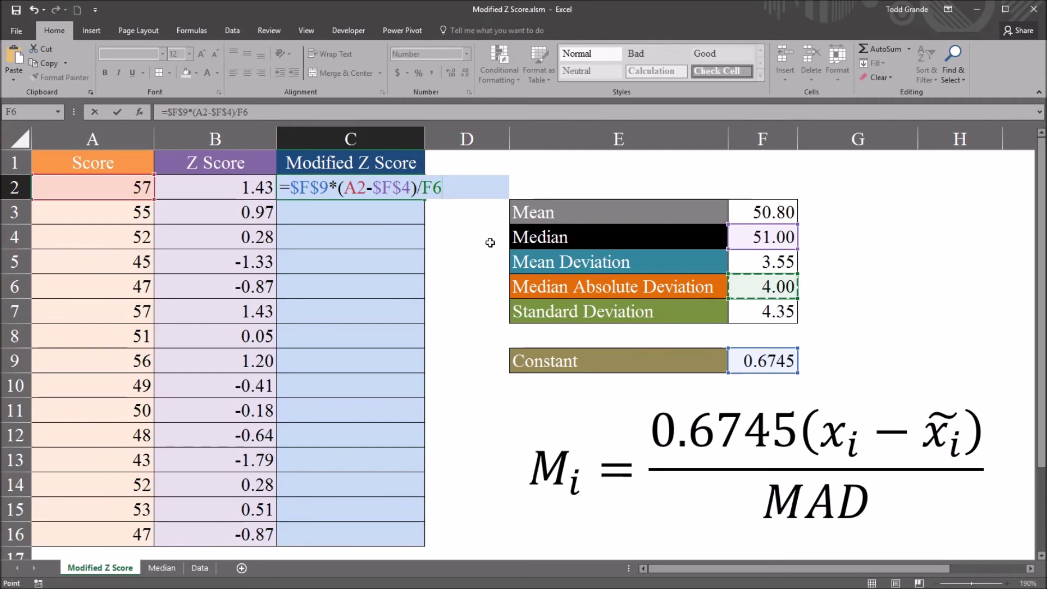
pyautogui.press('F4')
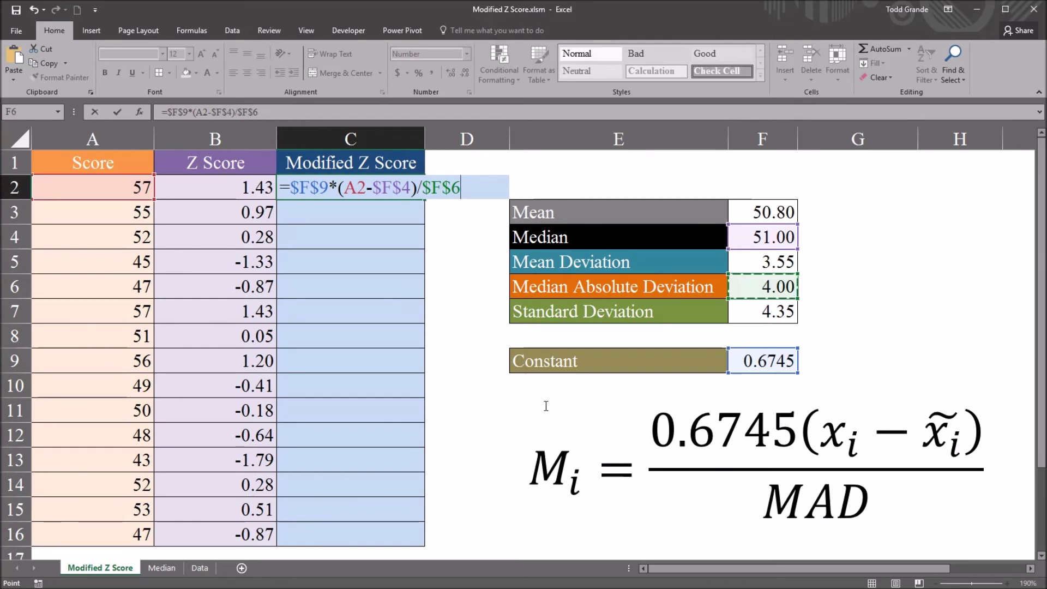
pyautogui.press('Return')
pyautogui.click(371, 193)
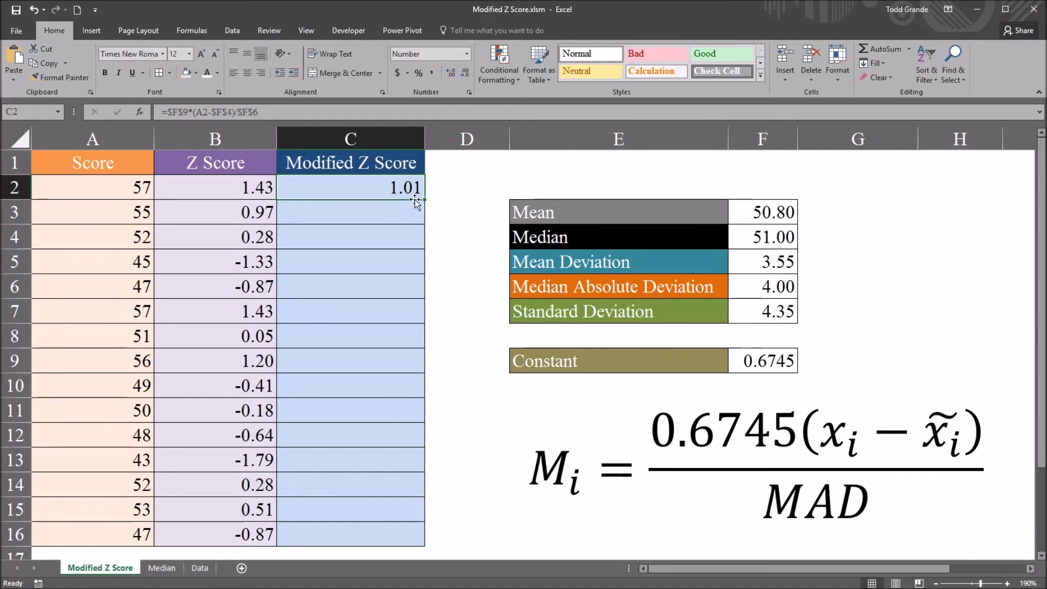
pyautogui.moveTo(426, 201); pyautogui.dragTo(401, 539)
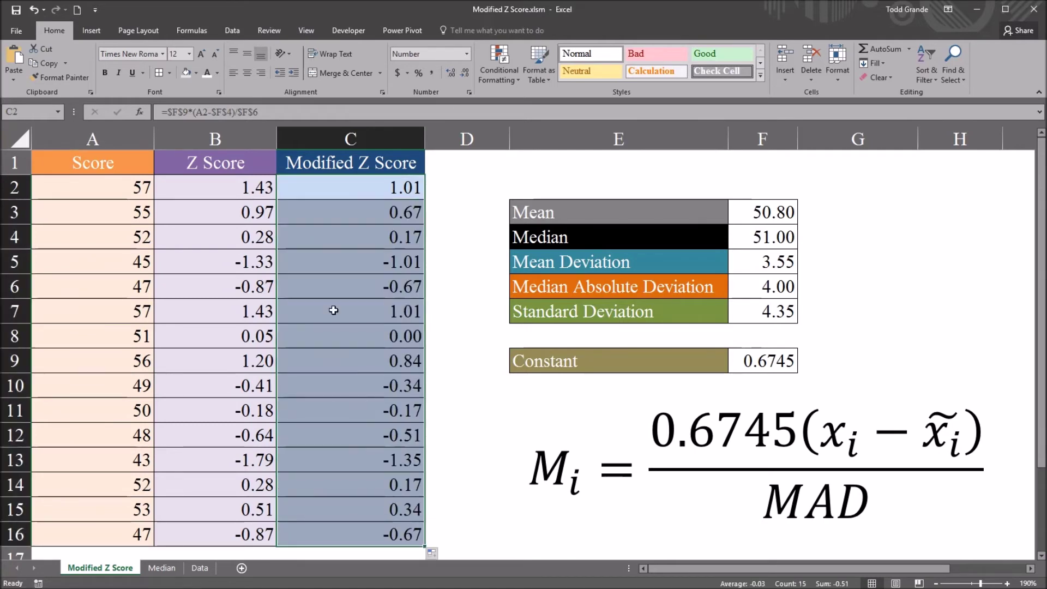
pyautogui.click(228, 184)
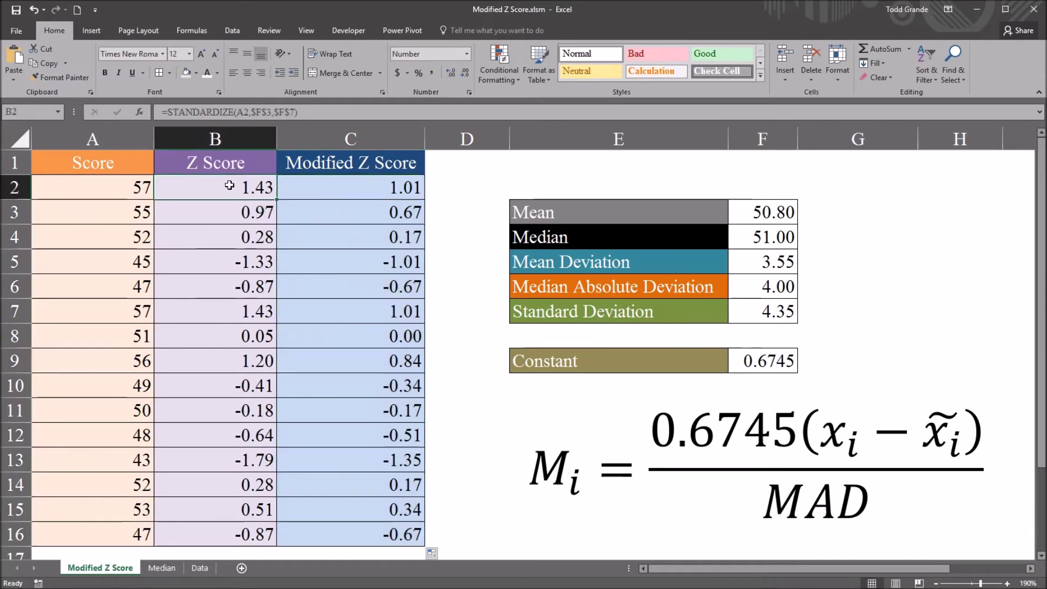
pyautogui.moveTo(71, 192); pyautogui.dragTo(112, 526)
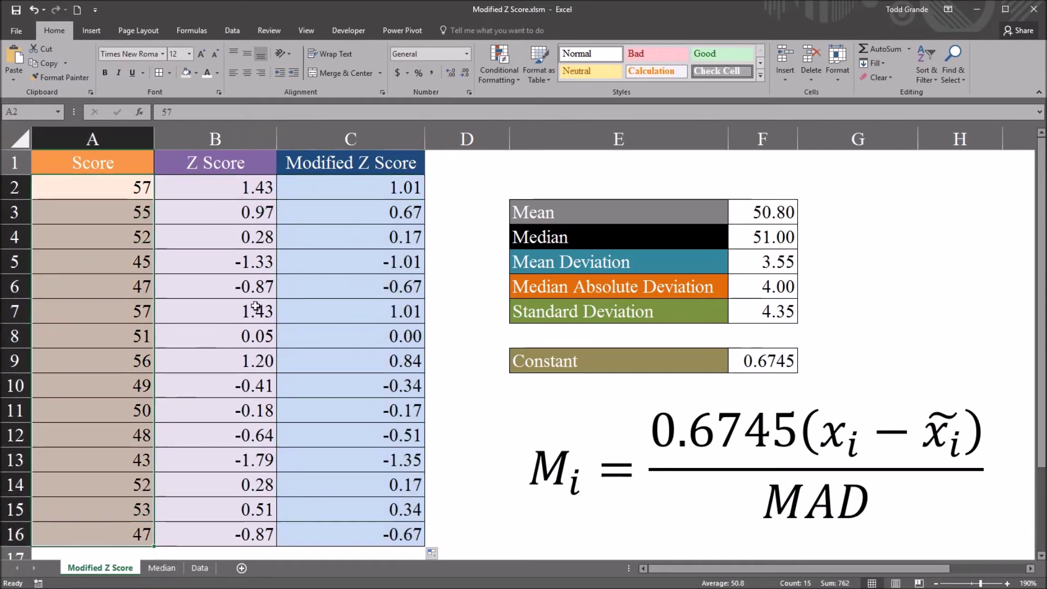
pyautogui.click(213, 163)
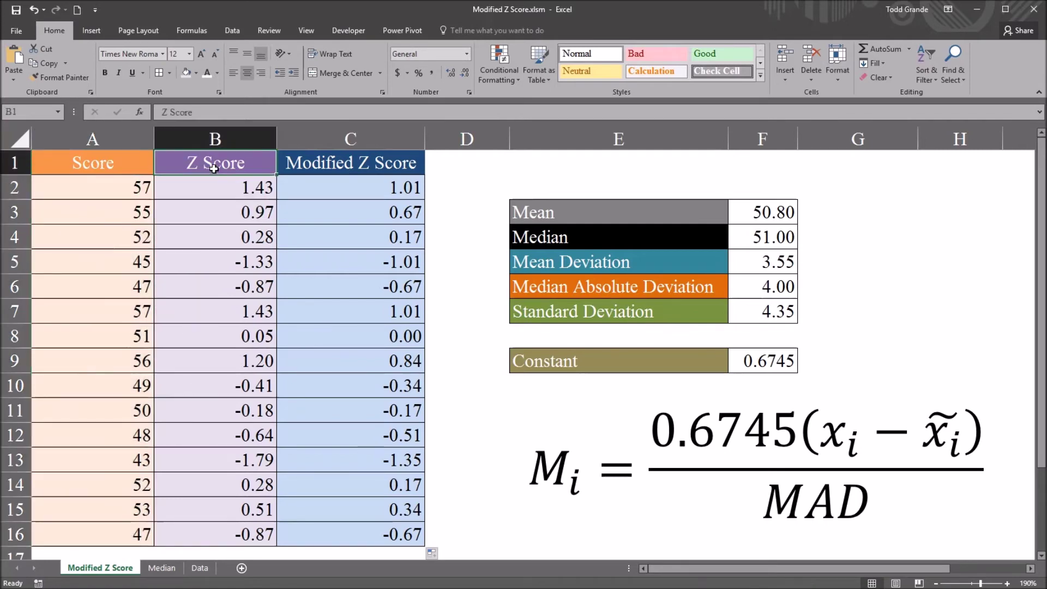
pyautogui.press('Right')
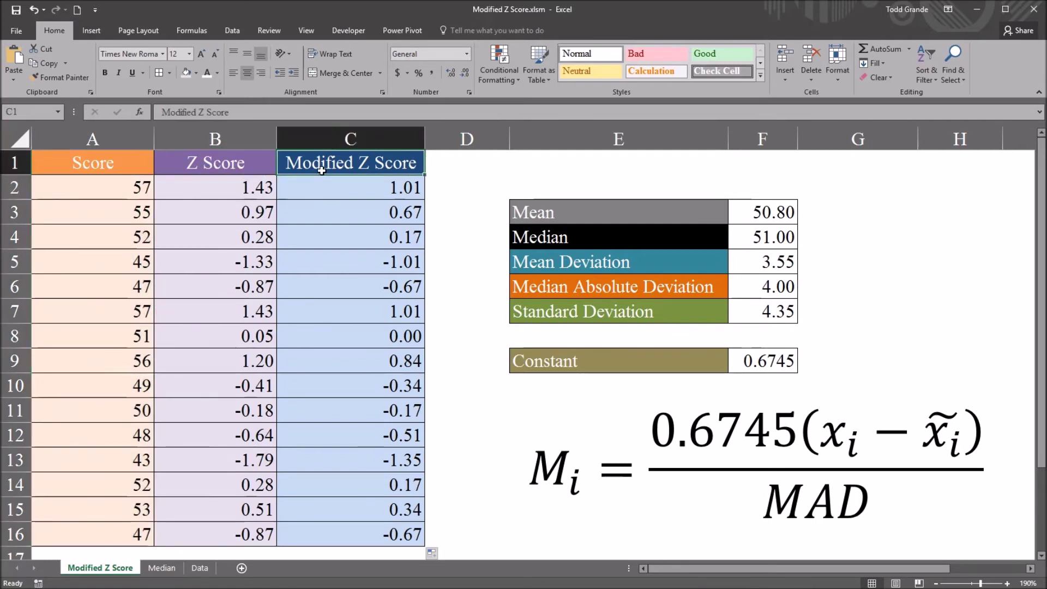
pyautogui.click(214, 167)
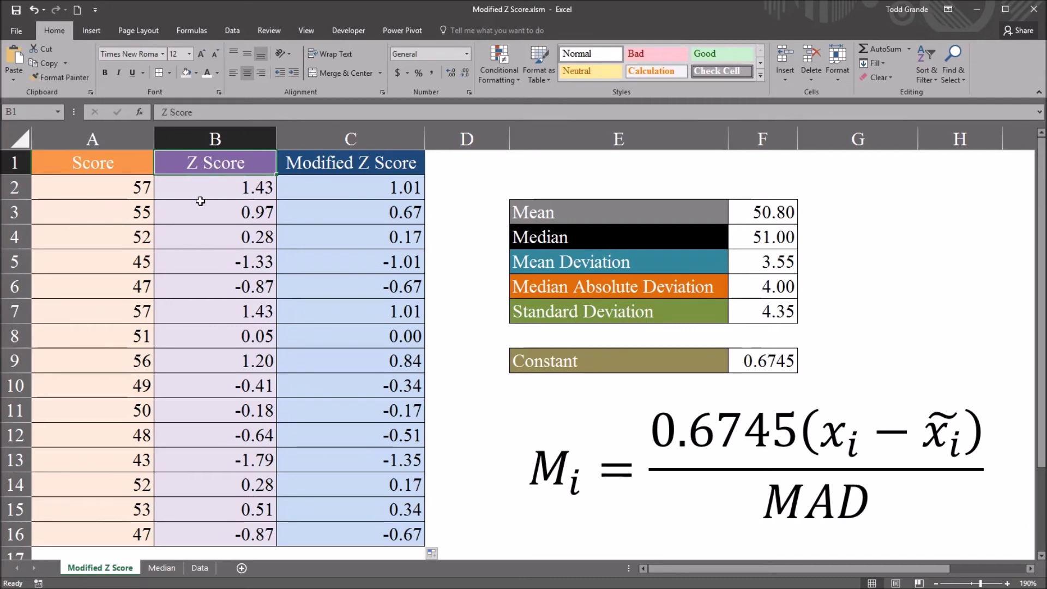
pyautogui.click(220, 191)
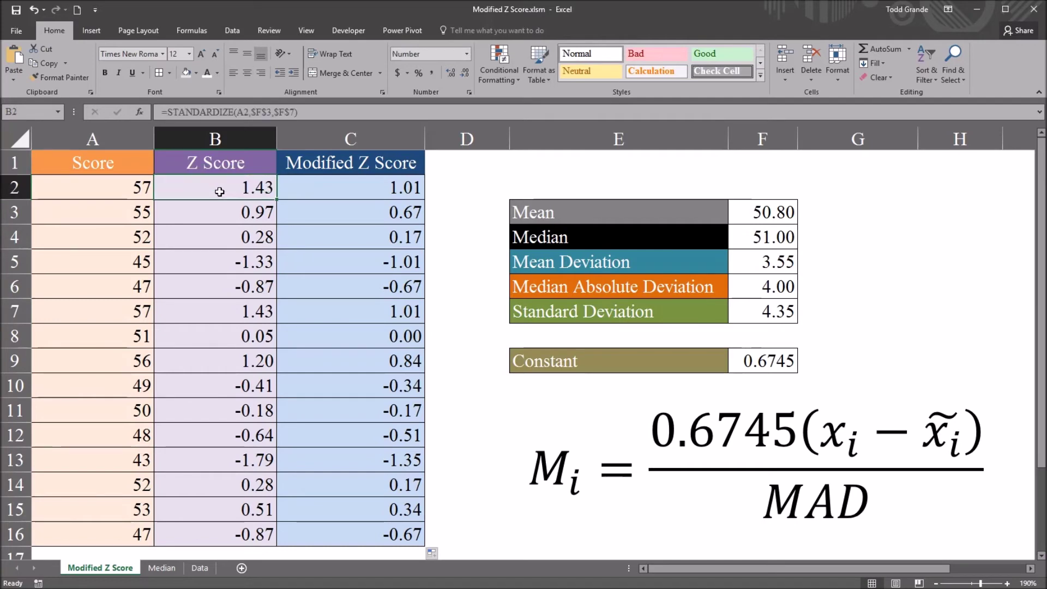
pyautogui.click(205, 166)
pyautogui.click(362, 172)
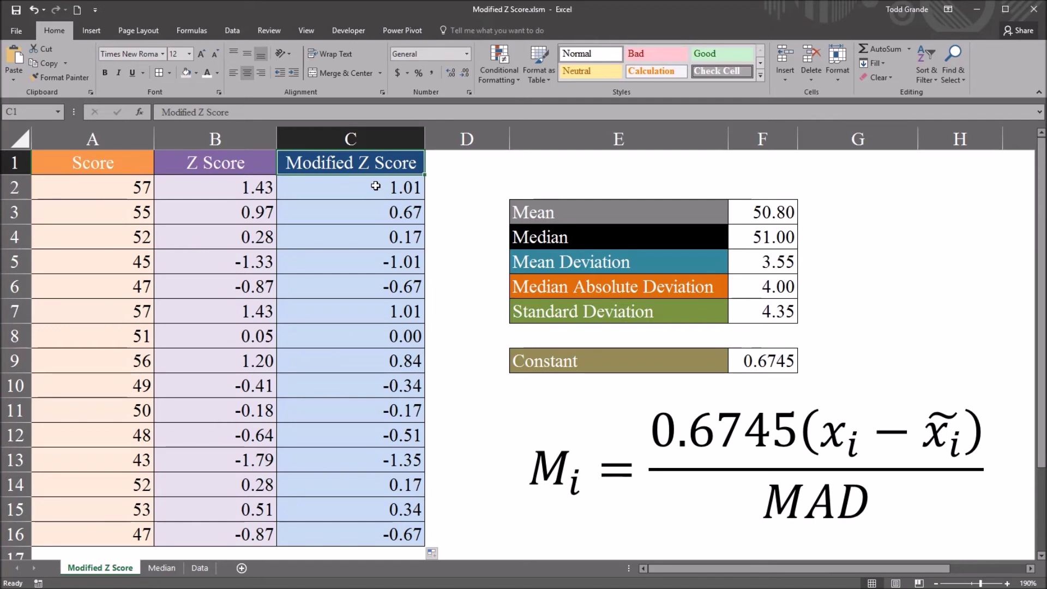
pyautogui.click(233, 172)
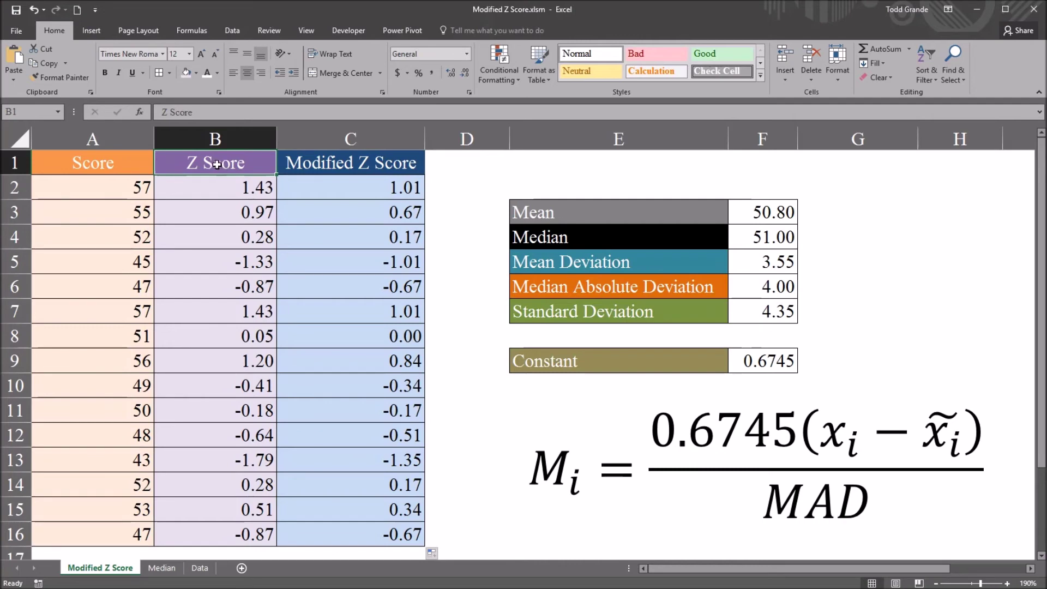
pyautogui.click(326, 165)
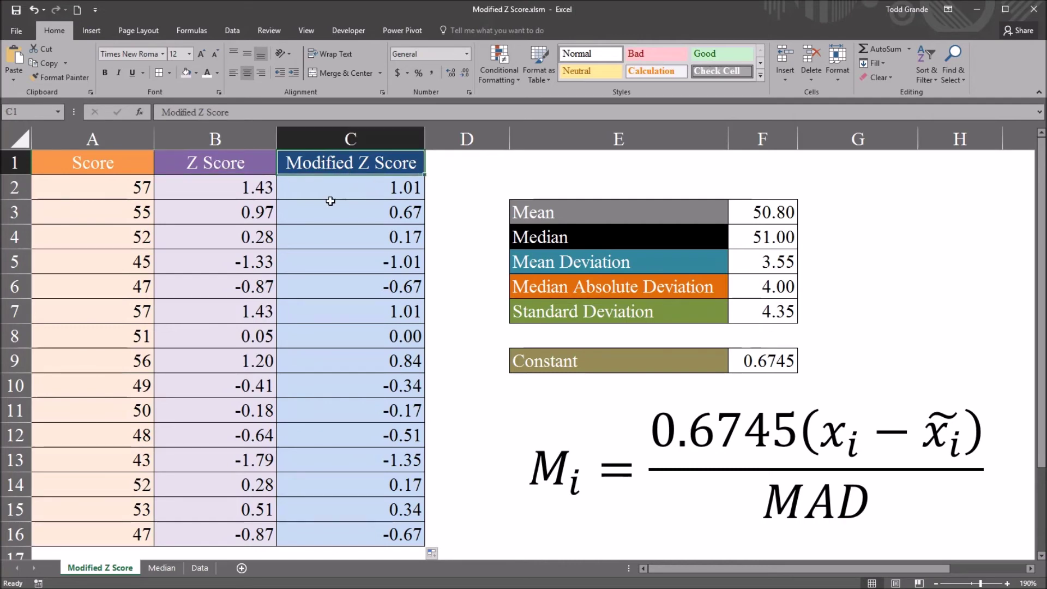
pyautogui.click(218, 159)
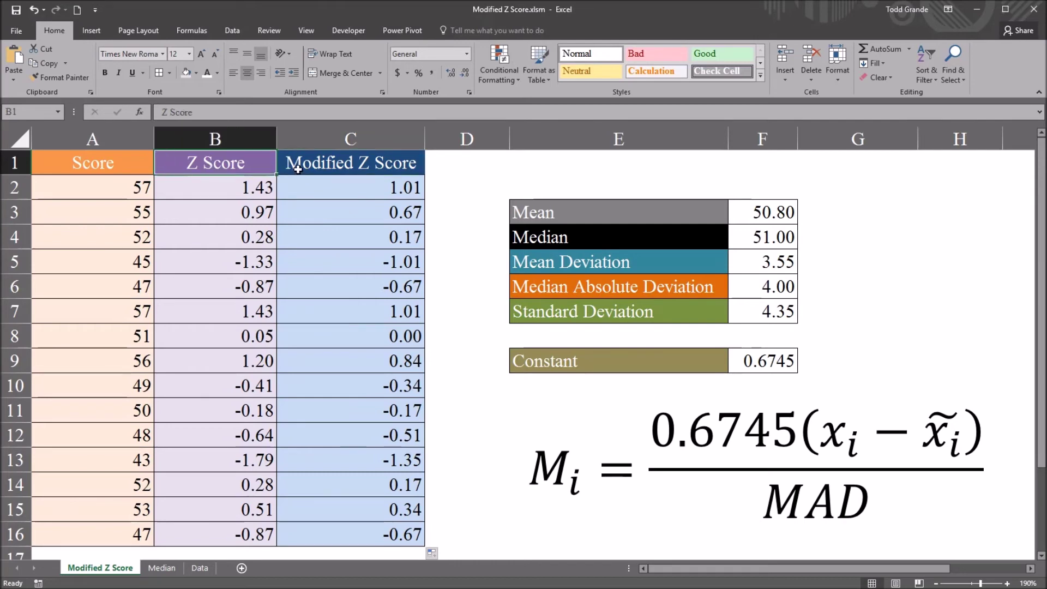
pyautogui.moveTo(220, 170); pyautogui.dragTo(230, 533)
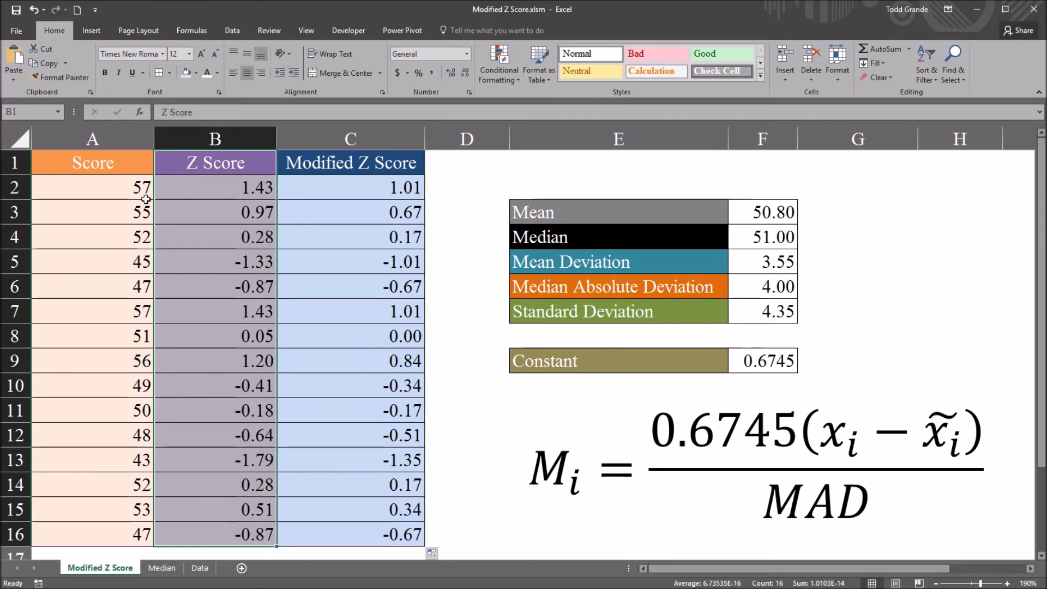
pyautogui.moveTo(121, 191); pyautogui.dragTo(109, 526)
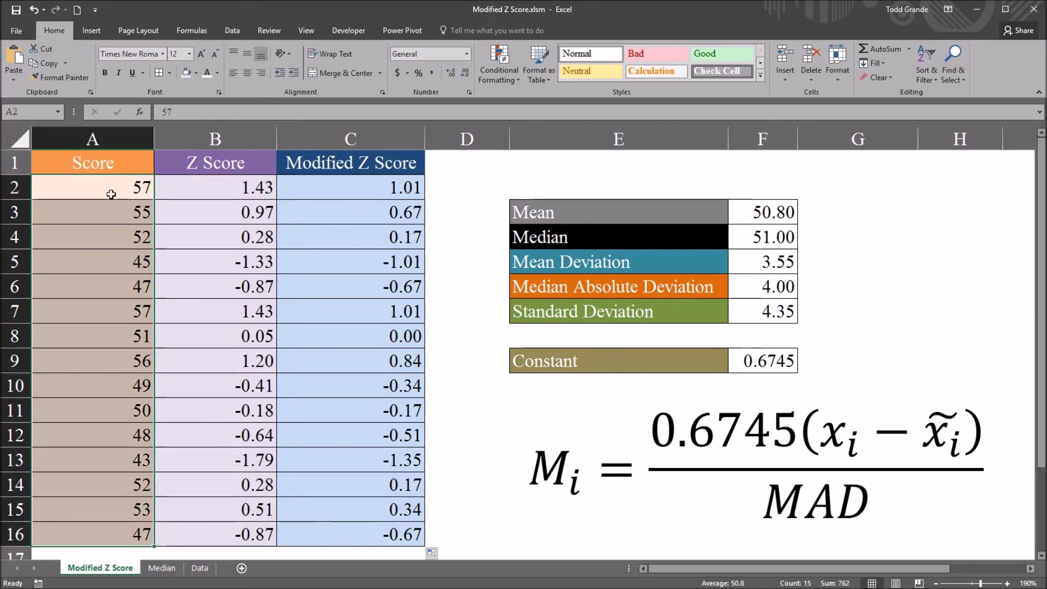
# Insert a Histogram statistic chart of the scores and open its Format Chart Area options.
pyautogui.click(88, 31)
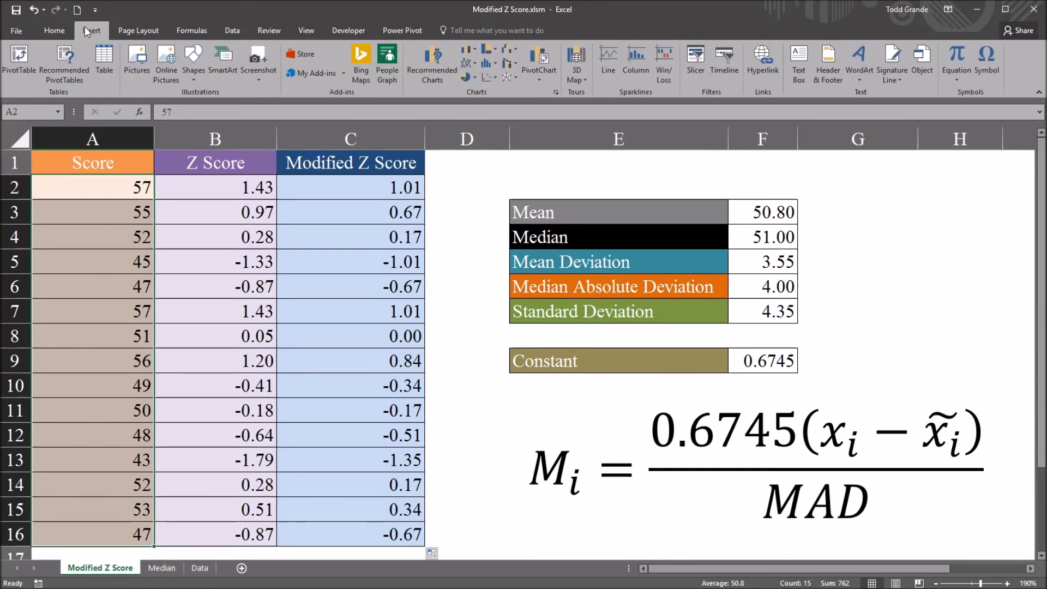
pyautogui.click(492, 64)
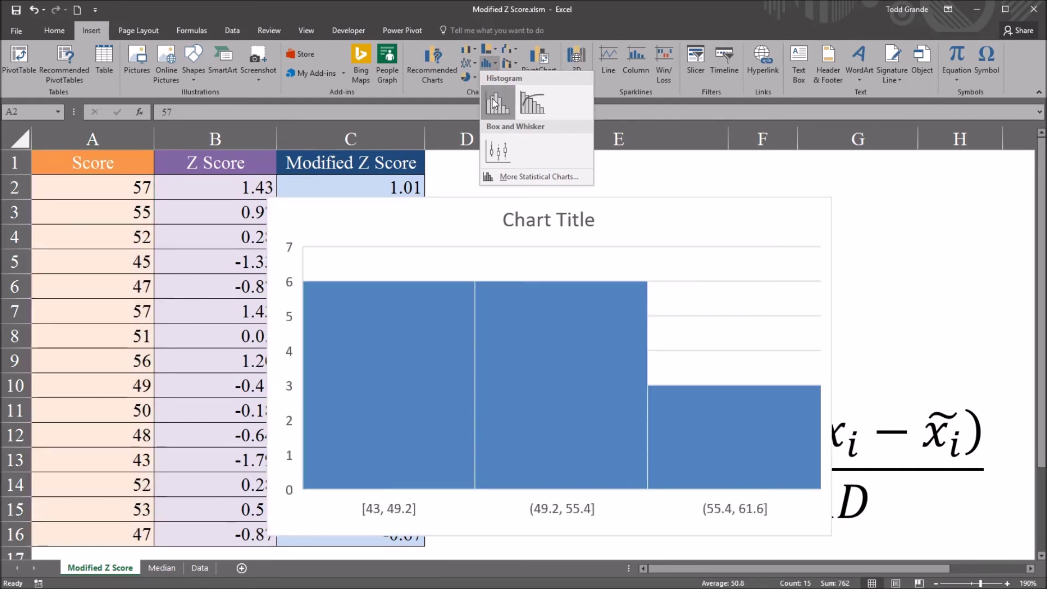
pyautogui.click(496, 102)
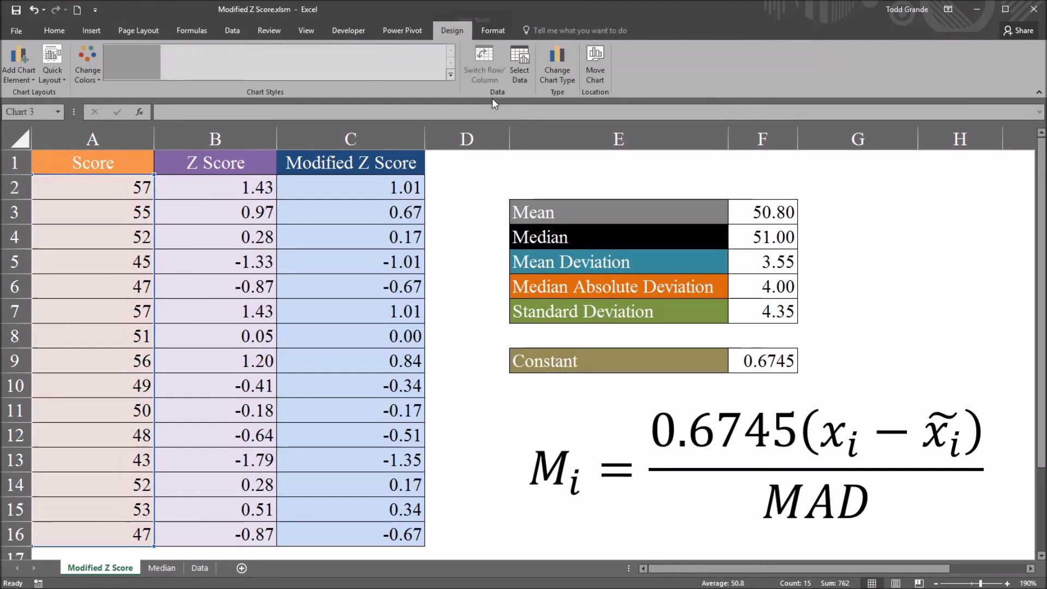
pyautogui.doubleClick(669, 235)
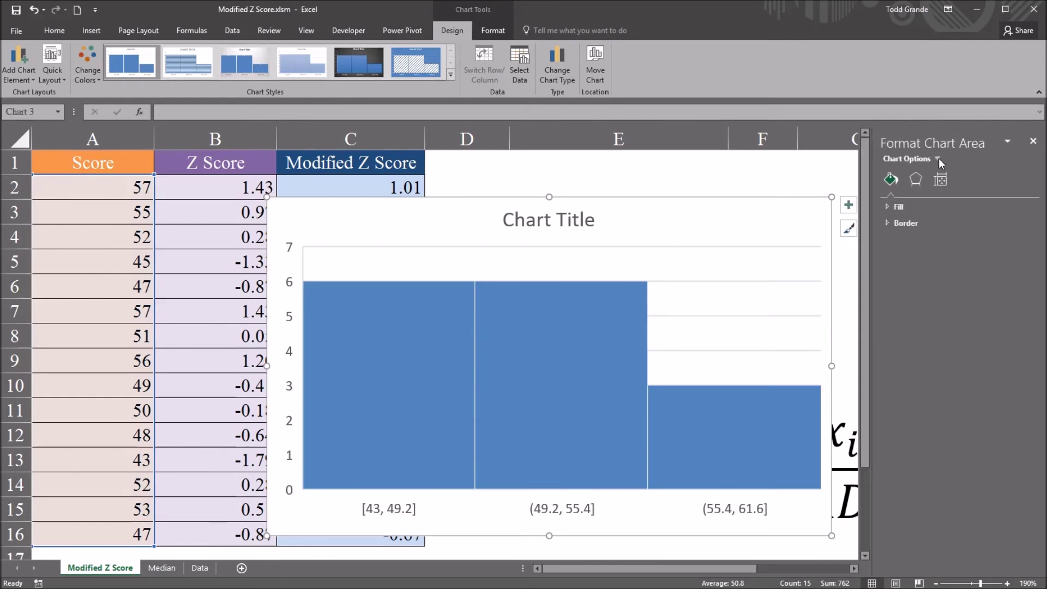
# Change the histogram's horizontal axis from 3 to 10 bins and close the Format Axis pane.
pyautogui.click(938, 159)
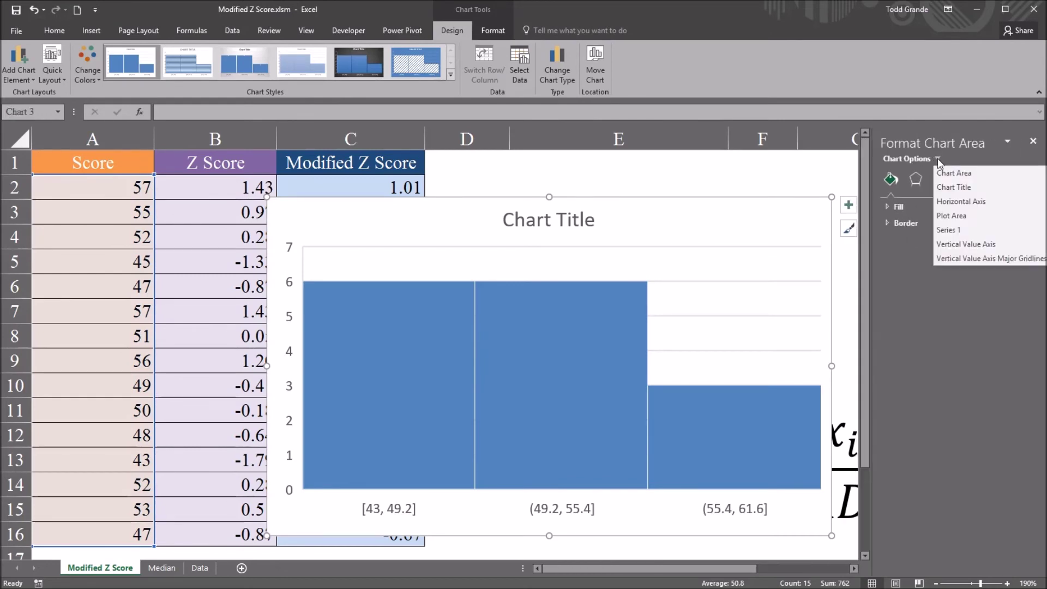
pyautogui.click(961, 201)
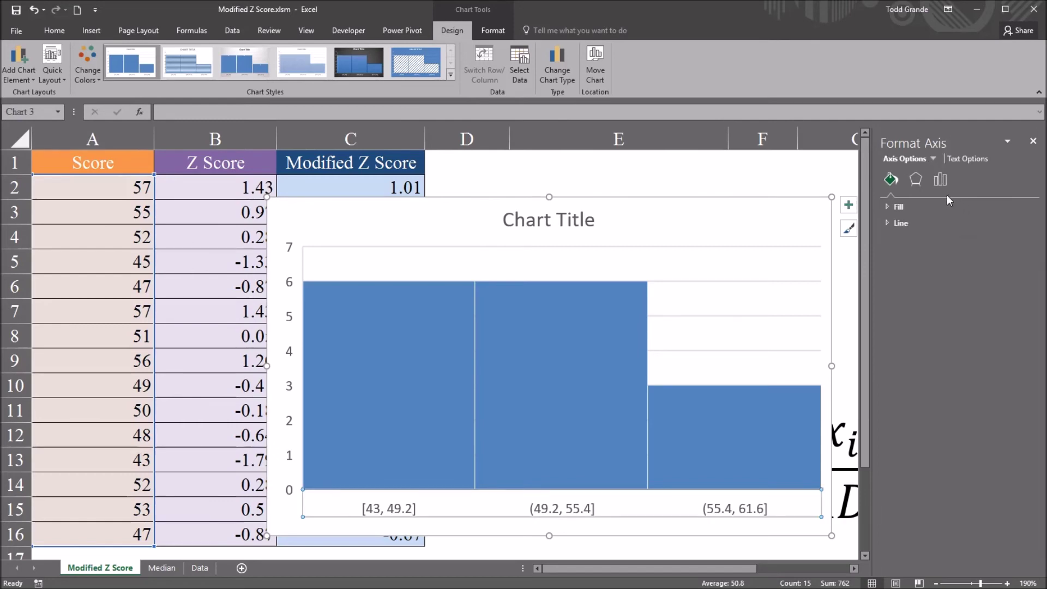
pyautogui.click(943, 181)
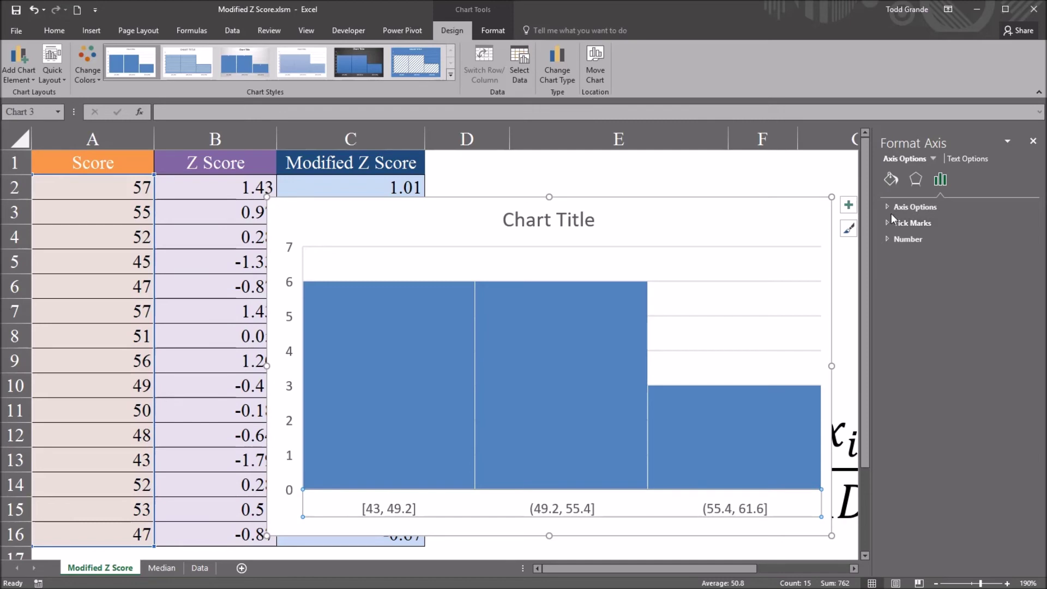
pyautogui.click(887, 208)
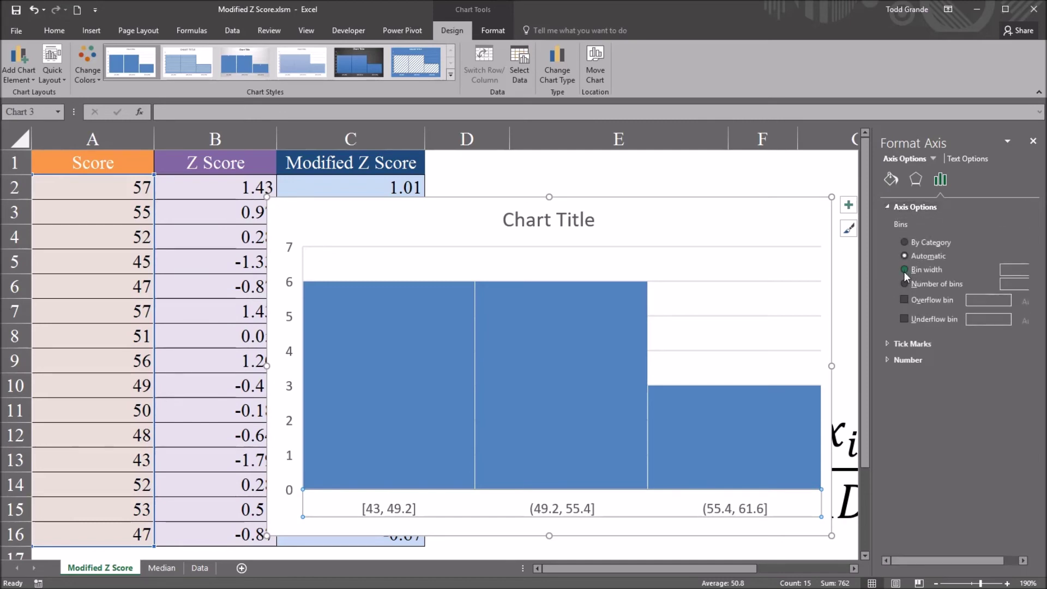
pyautogui.click(908, 281)
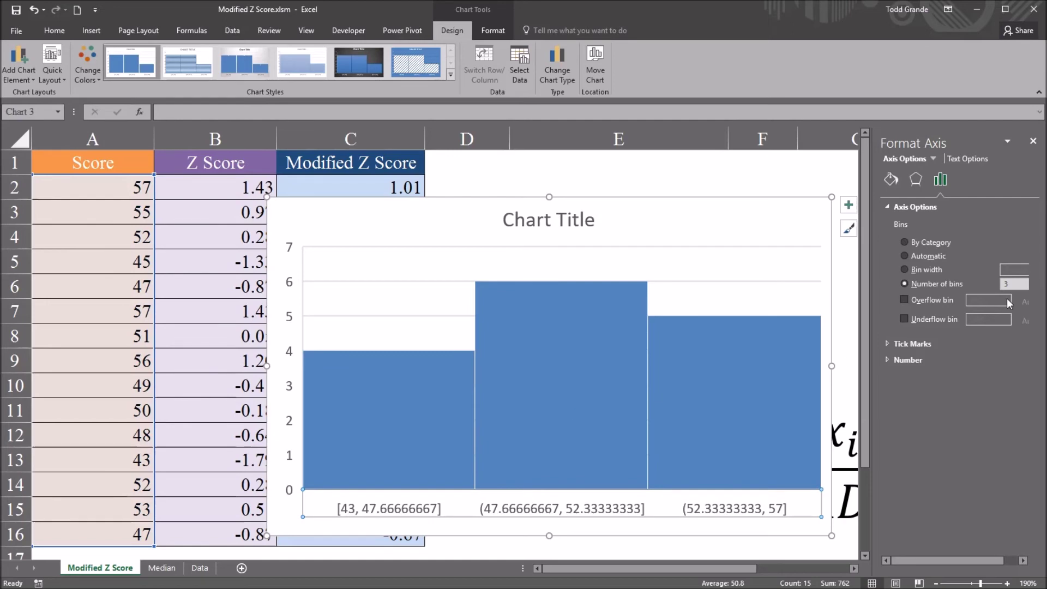
pyautogui.moveTo(1012, 283); pyautogui.dragTo(1006, 285)
pyautogui.write('10')
pyautogui.press('Return')
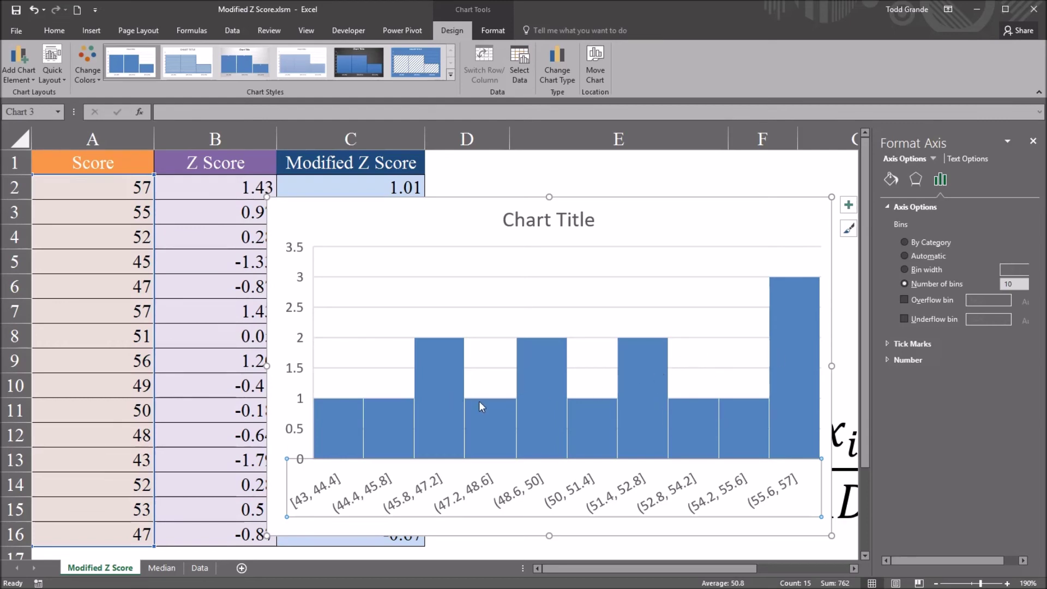
pyautogui.click(1037, 143)
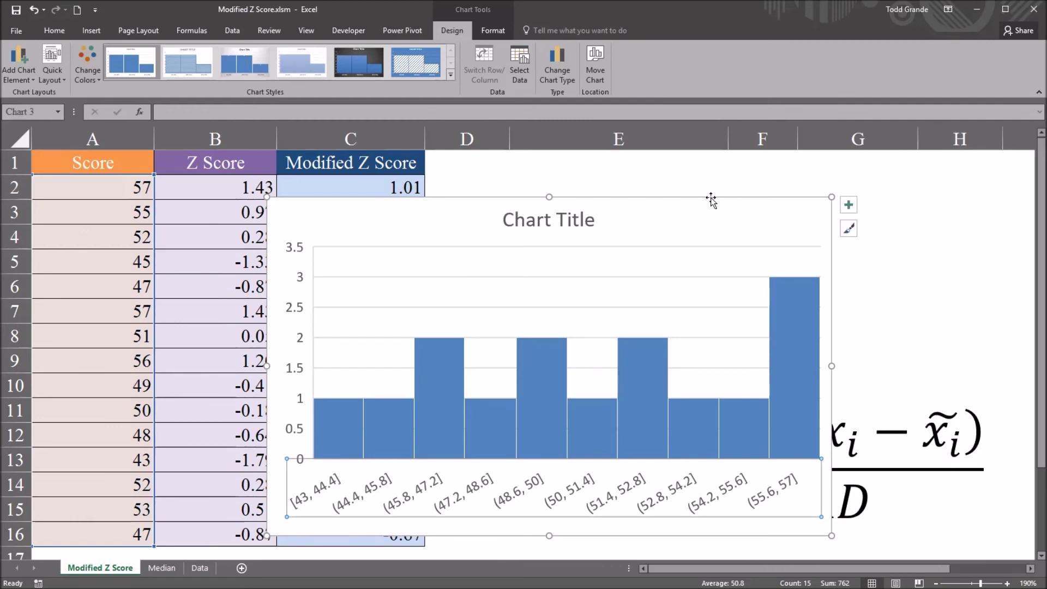
pyautogui.click(730, 213)
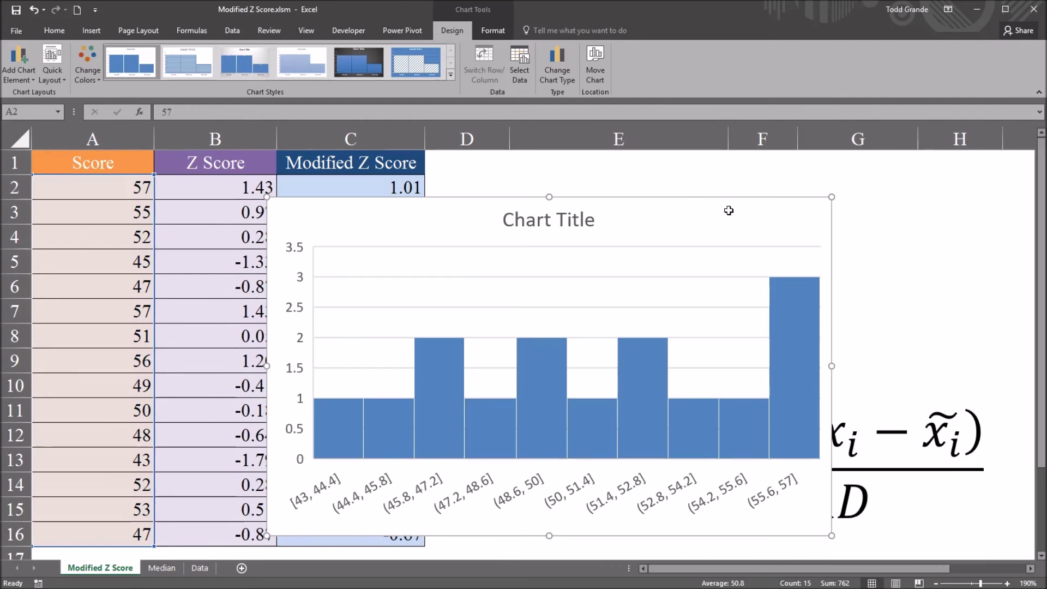
pyautogui.press('Delete')
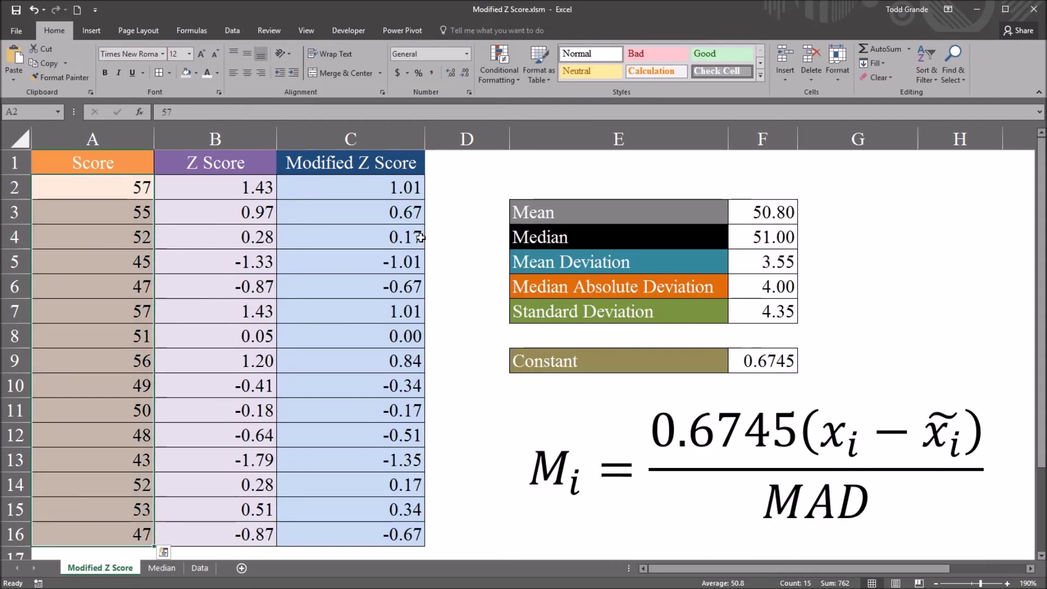
pyautogui.click(343, 191)
pyautogui.click(343, 167)
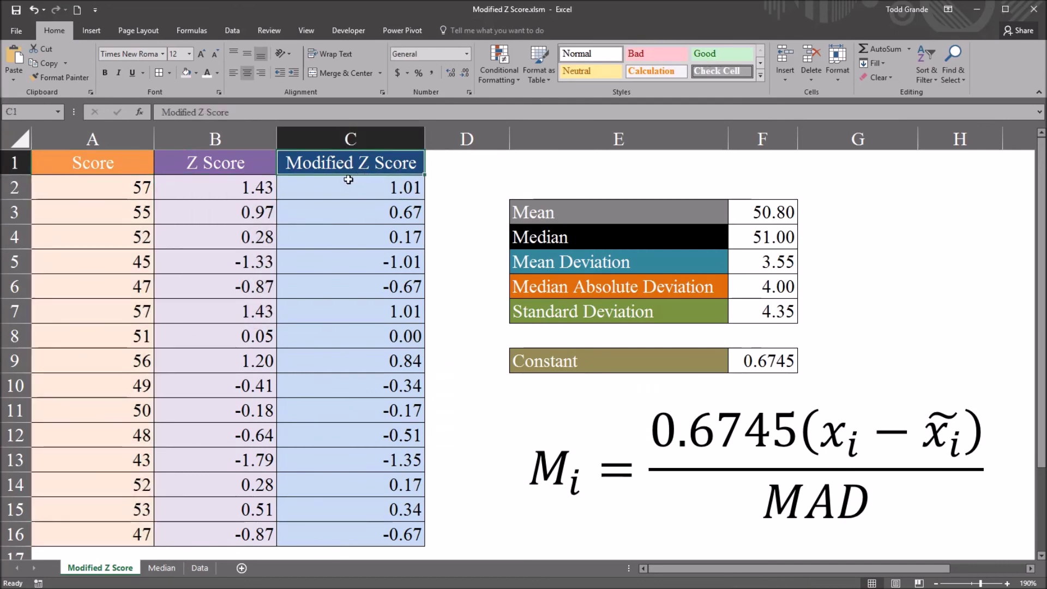
pyautogui.moveTo(90, 189); pyautogui.dragTo(88, 530)
pyautogui.click(349, 188)
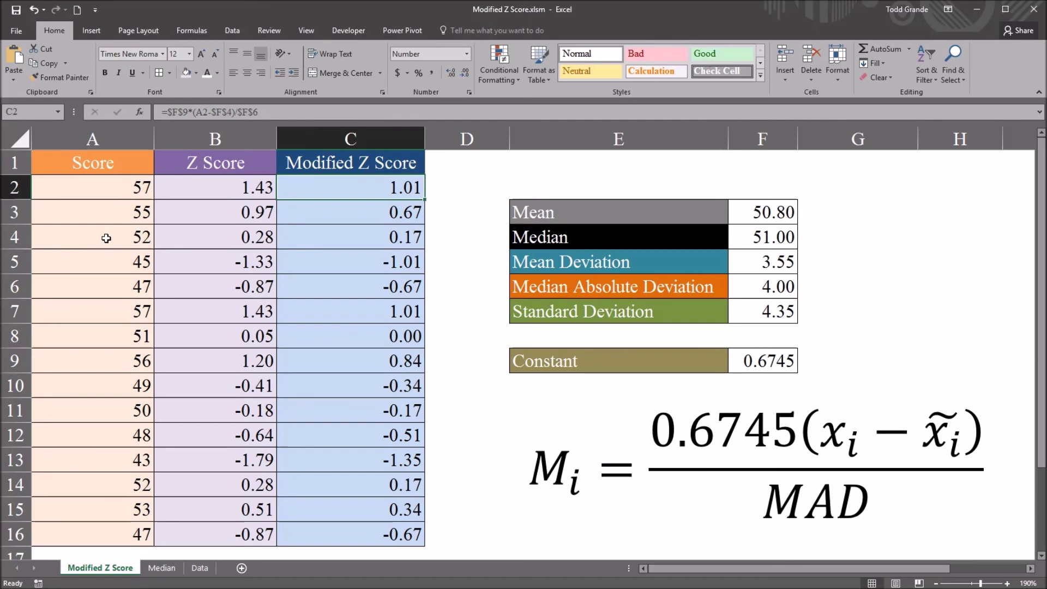
pyautogui.moveTo(87, 191); pyautogui.dragTo(93, 537)
pyautogui.click(352, 163)
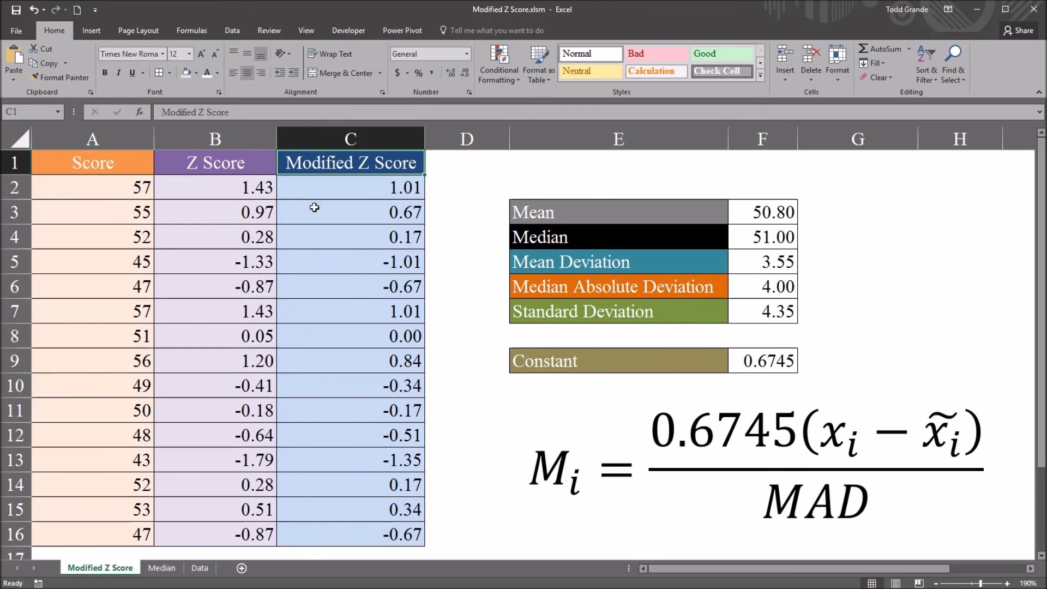
pyautogui.click(85, 285)
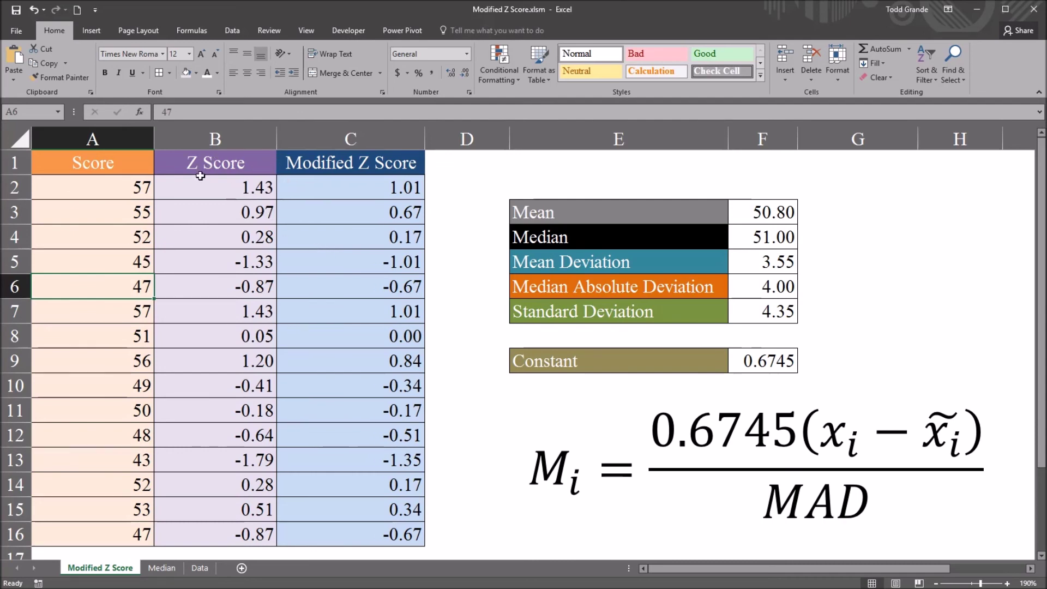
pyautogui.moveTo(201, 167)
pyautogui.mouseDown()
pyautogui.moveTo(196, 533)
pyautogui.moveTo(202, 522)
pyautogui.mouseUp()
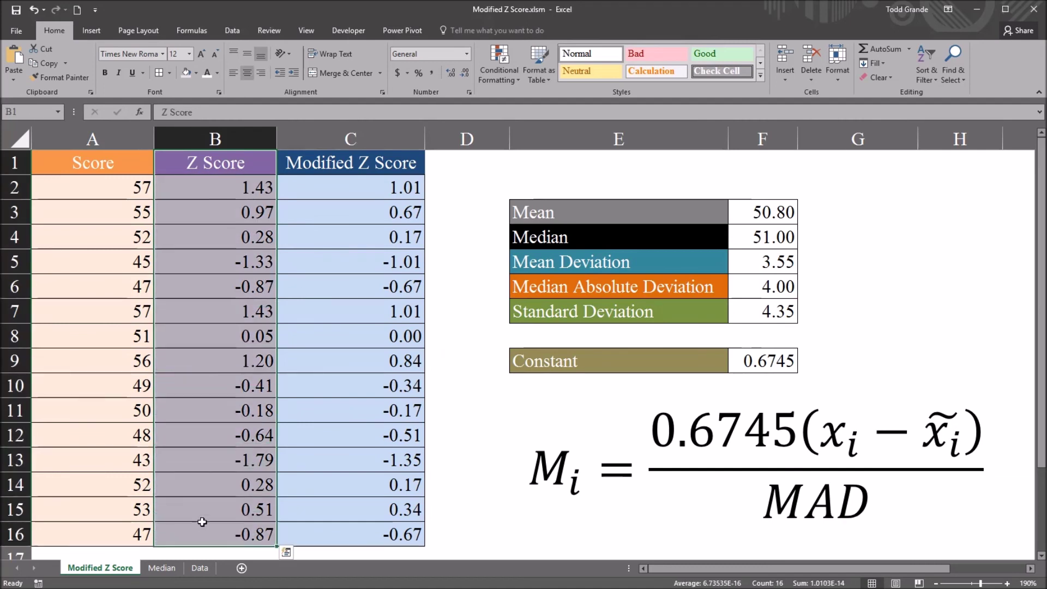
pyautogui.moveTo(301, 163); pyautogui.dragTo(319, 533)
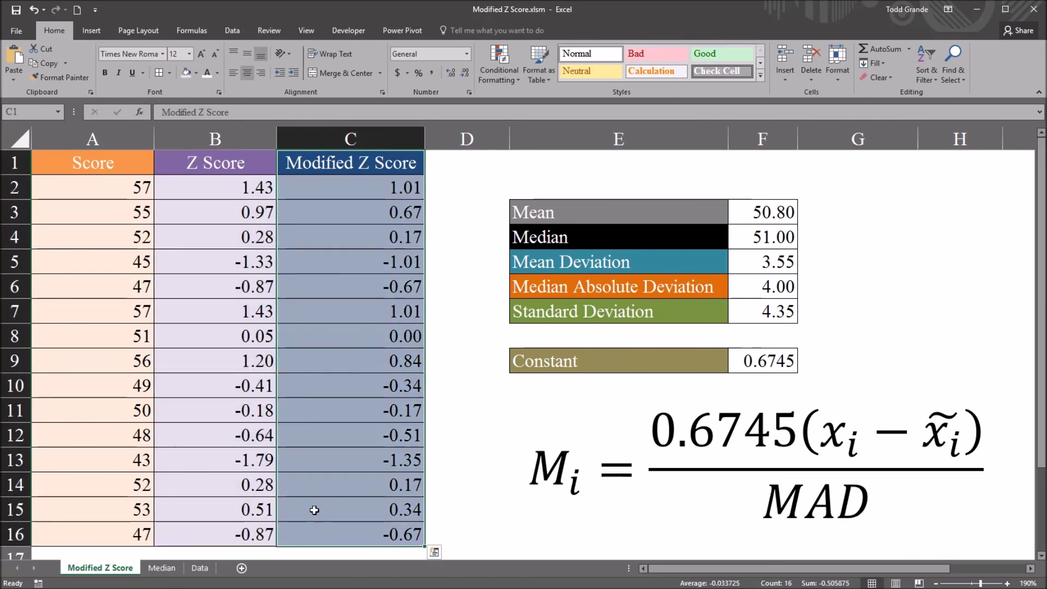
pyautogui.click(84, 291)
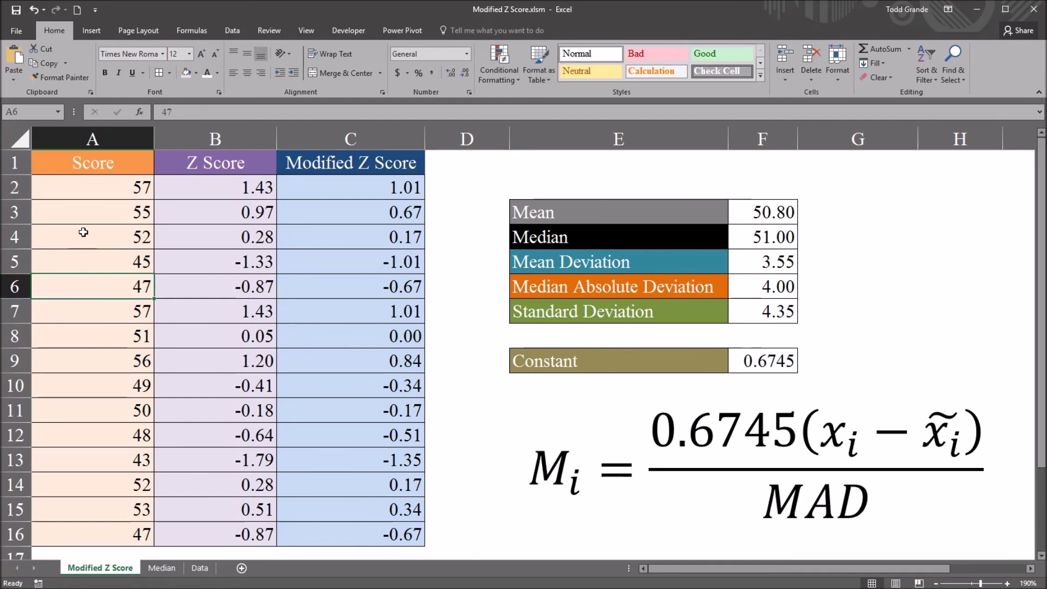
# Change the score in A6 from 47 to 75.
pyautogui.moveTo(84, 195); pyautogui.dragTo(98, 283)
pyautogui.click(104, 285)
pyautogui.write('75')
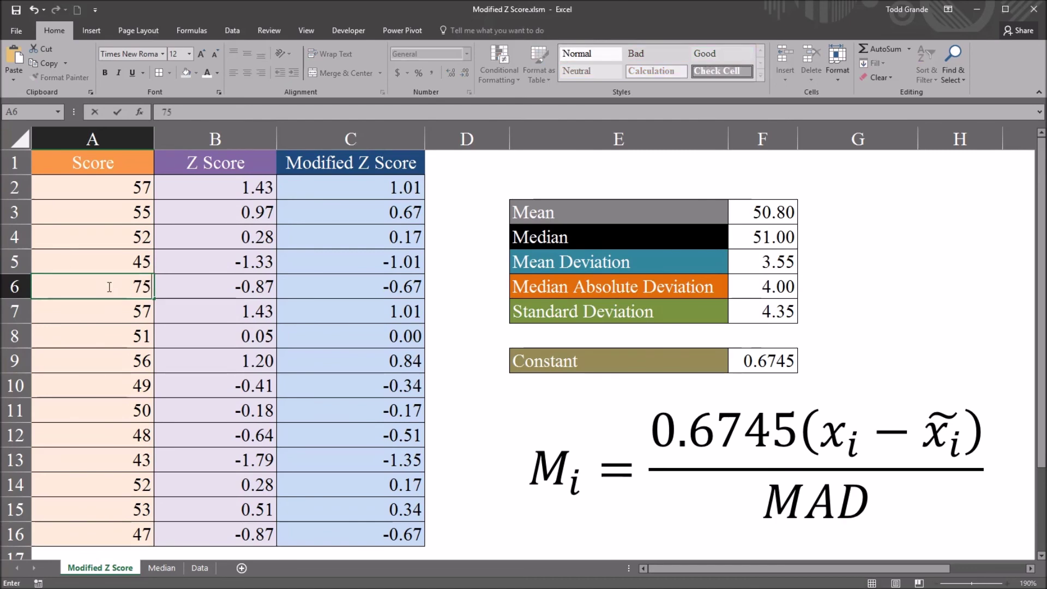
pyautogui.press('Return')
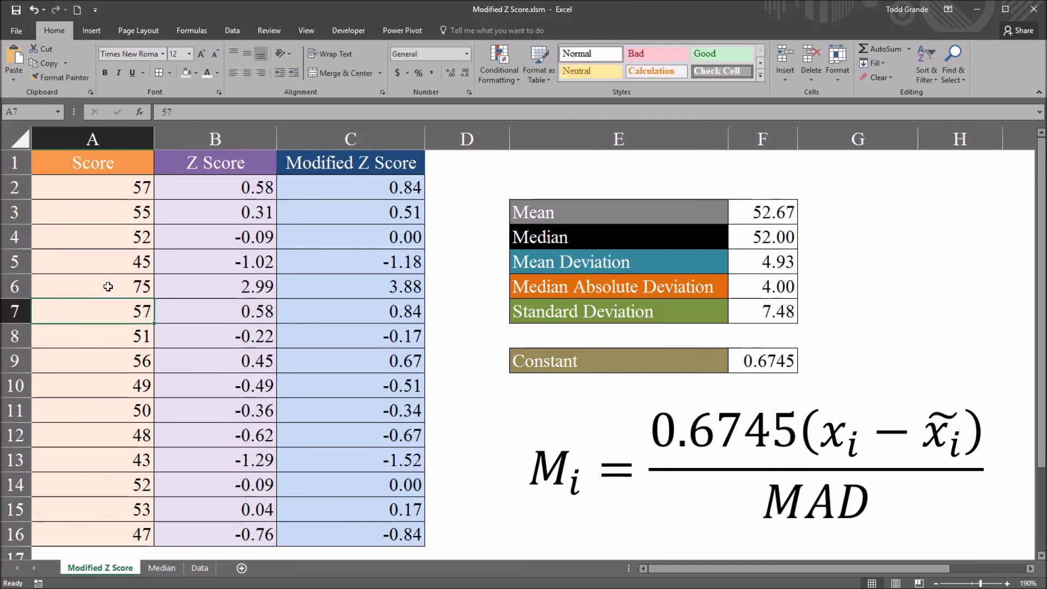
# Inspect the recalculated row 6 formulas: Z Score 2.99 in B6, Modified Z Score 3.88 in C6.
pyautogui.moveTo(203, 194); pyautogui.dragTo(314, 531)
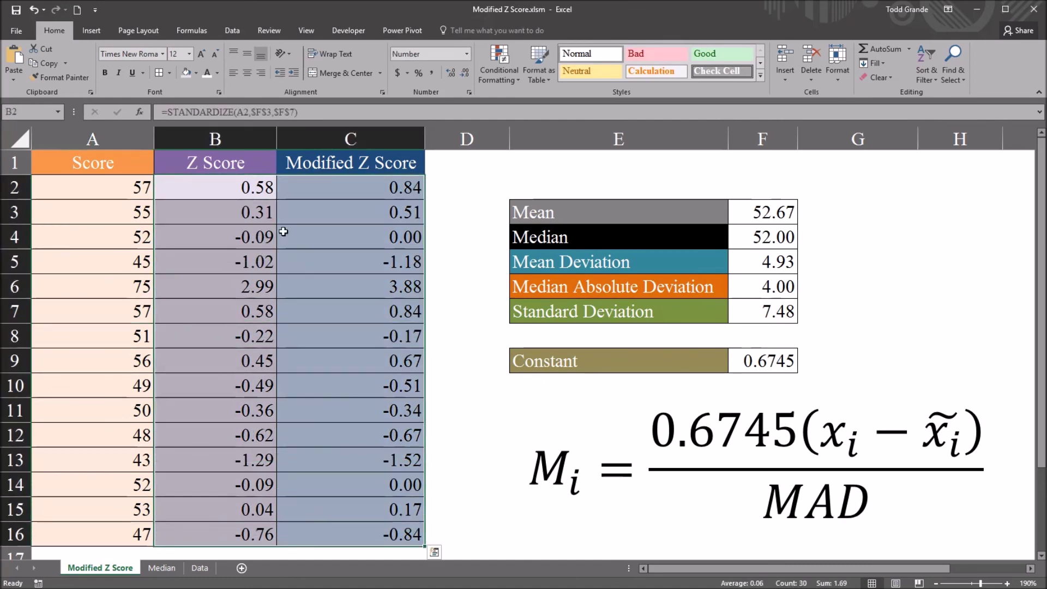
pyautogui.click(105, 289)
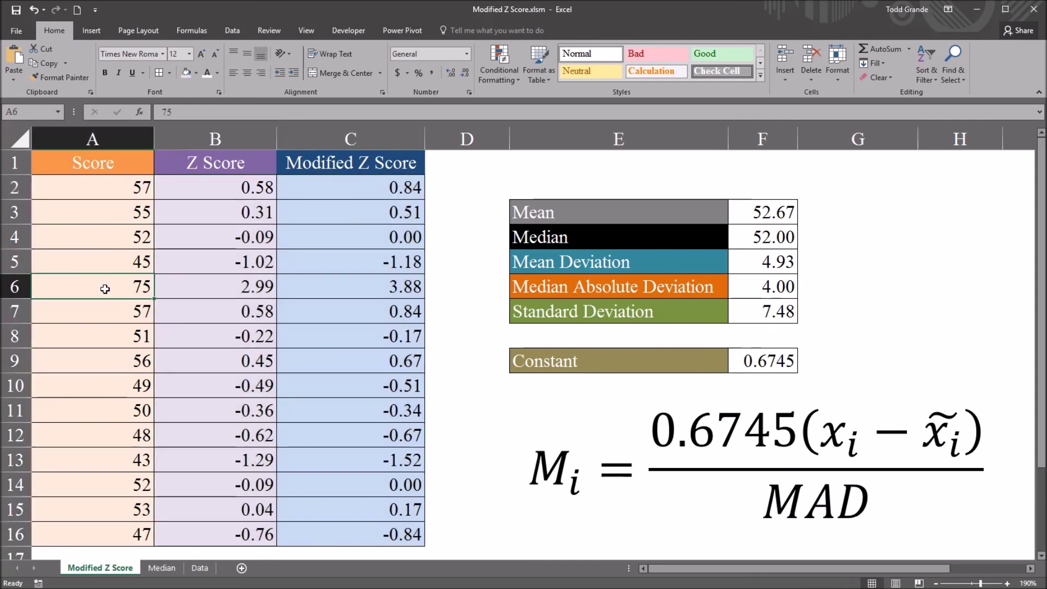
pyautogui.click(218, 286)
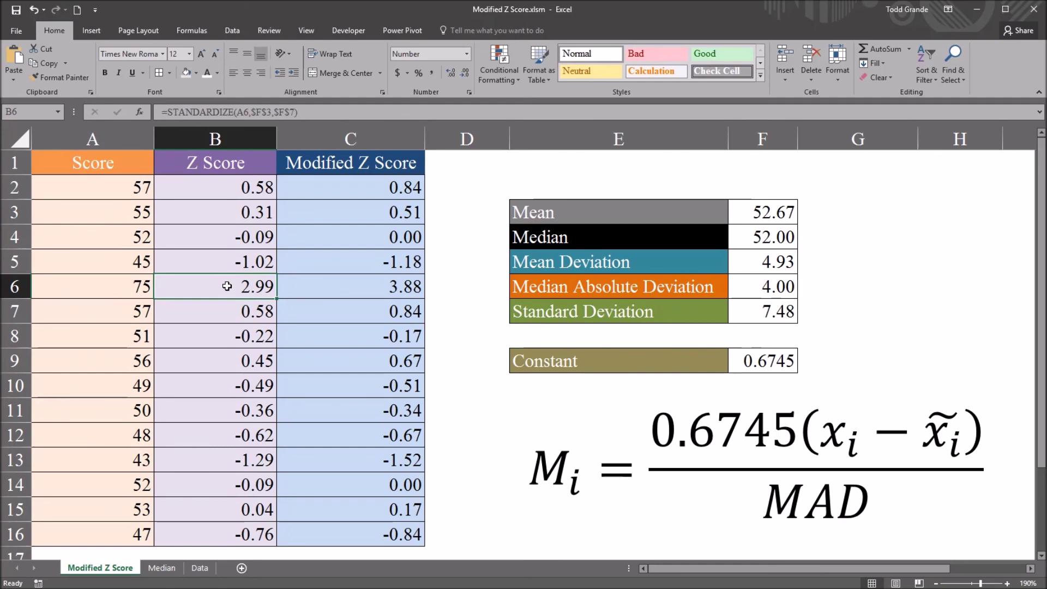
pyautogui.click(139, 292)
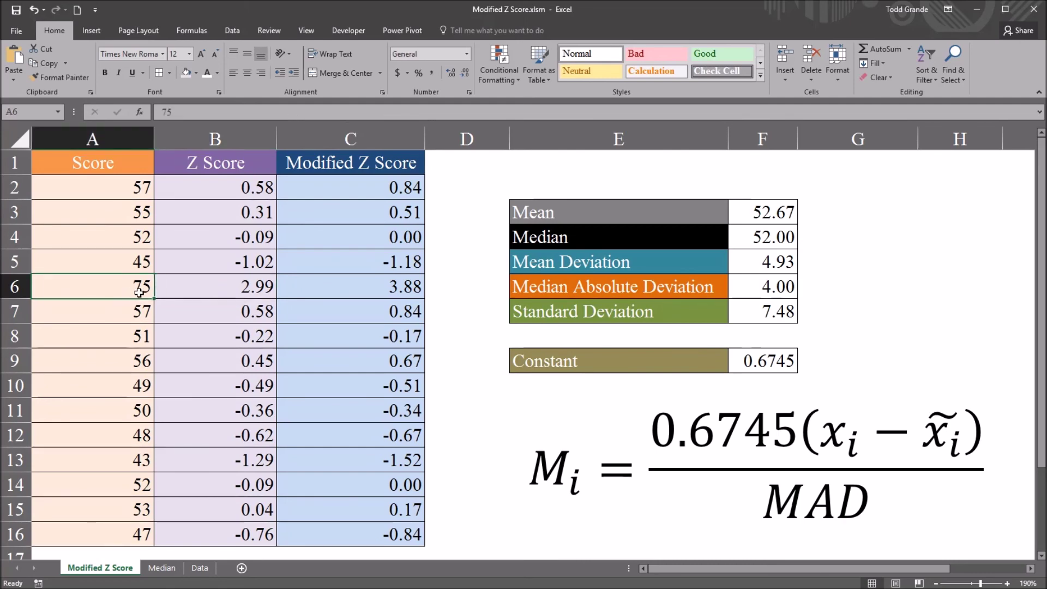
pyautogui.click(187, 292)
pyautogui.click(136, 294)
pyautogui.click(185, 294)
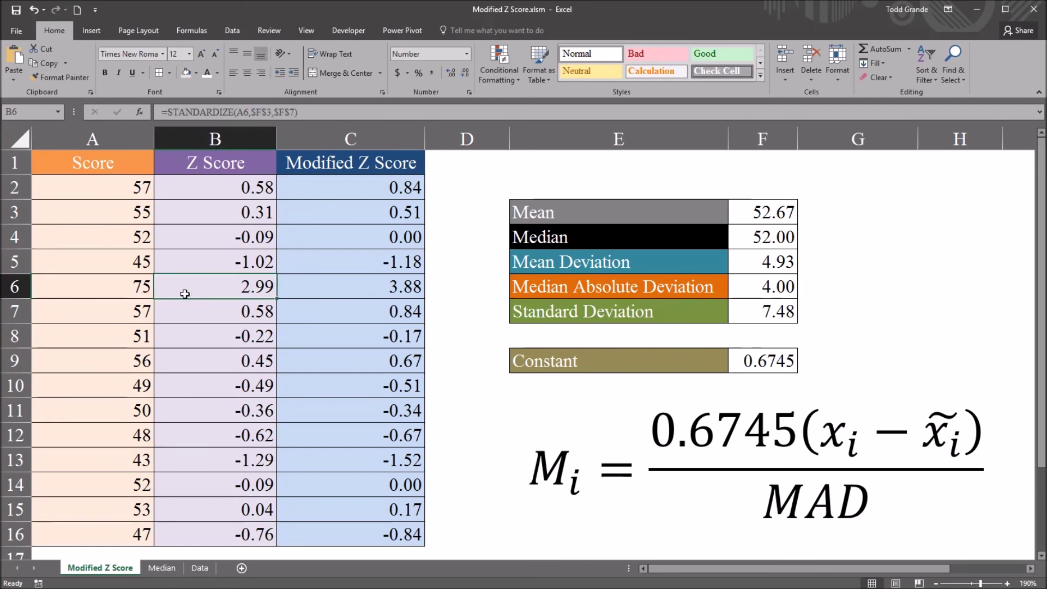
pyautogui.click(333, 289)
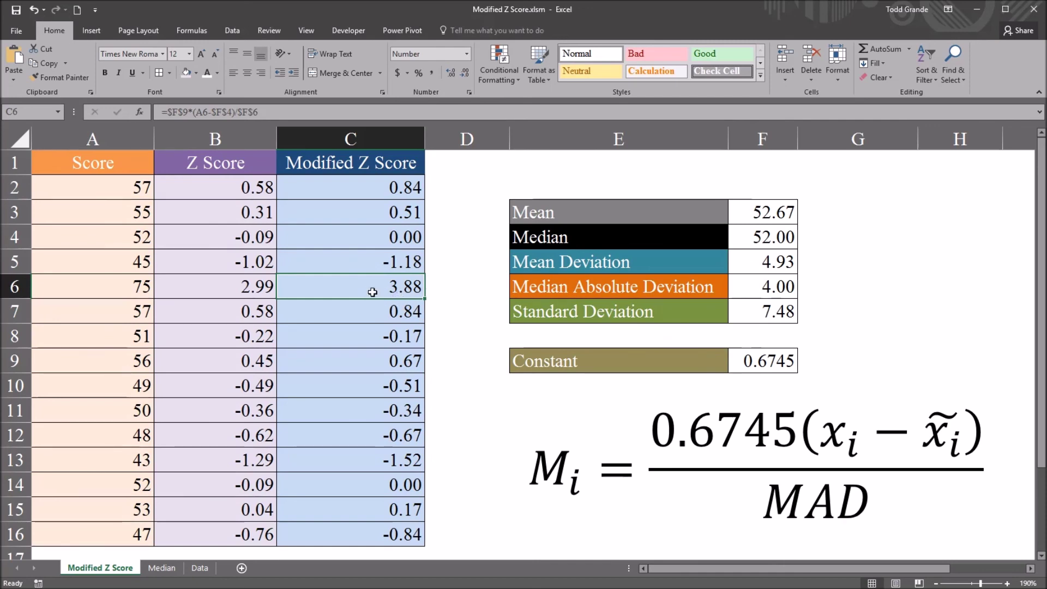
# Change the outlier score in A6 to 72.
pyautogui.click(125, 292)
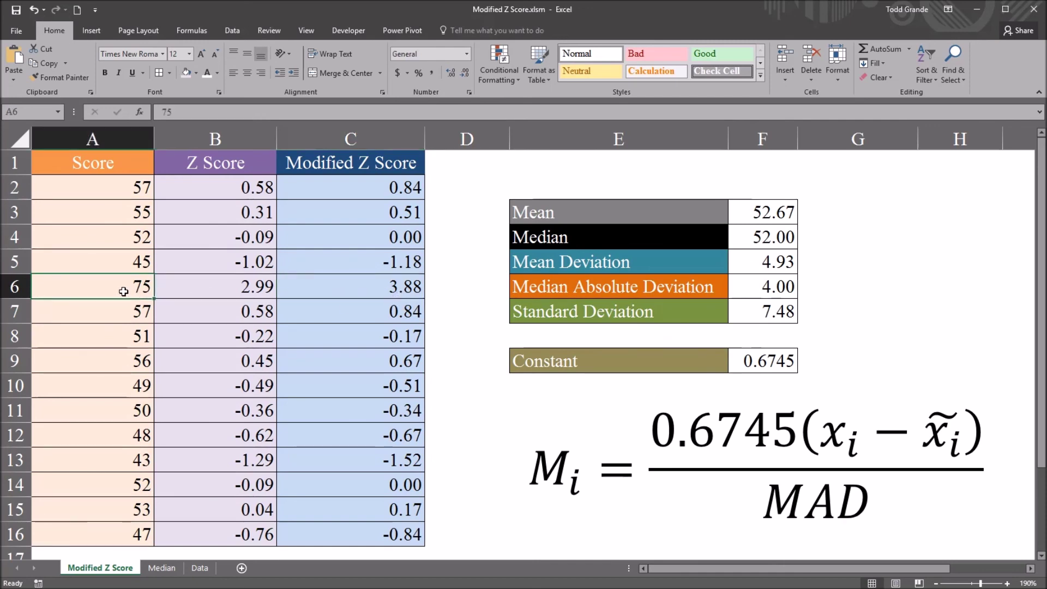
pyautogui.write('72')
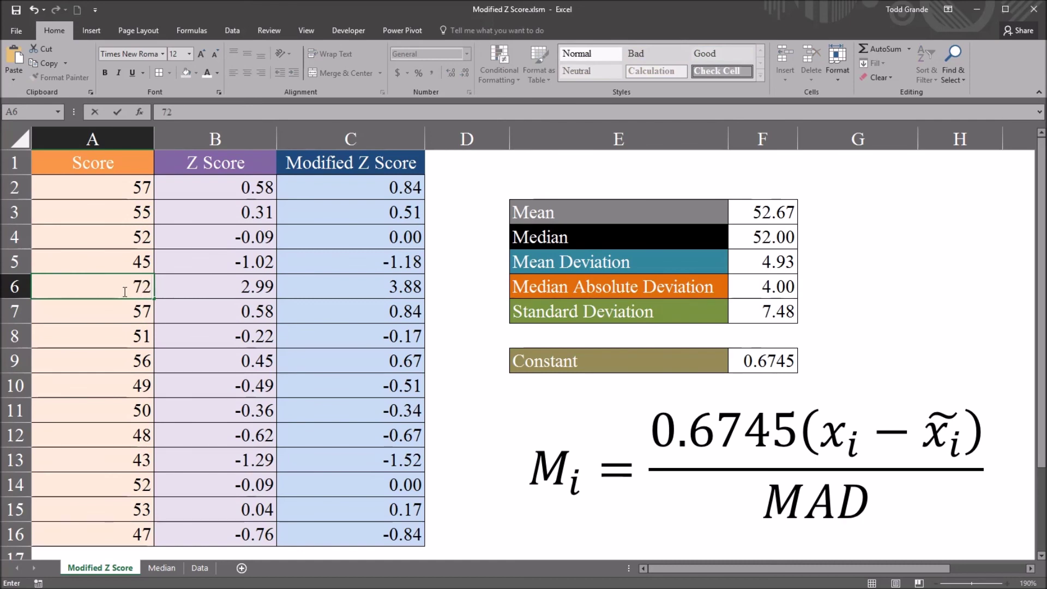
pyautogui.press('Return')
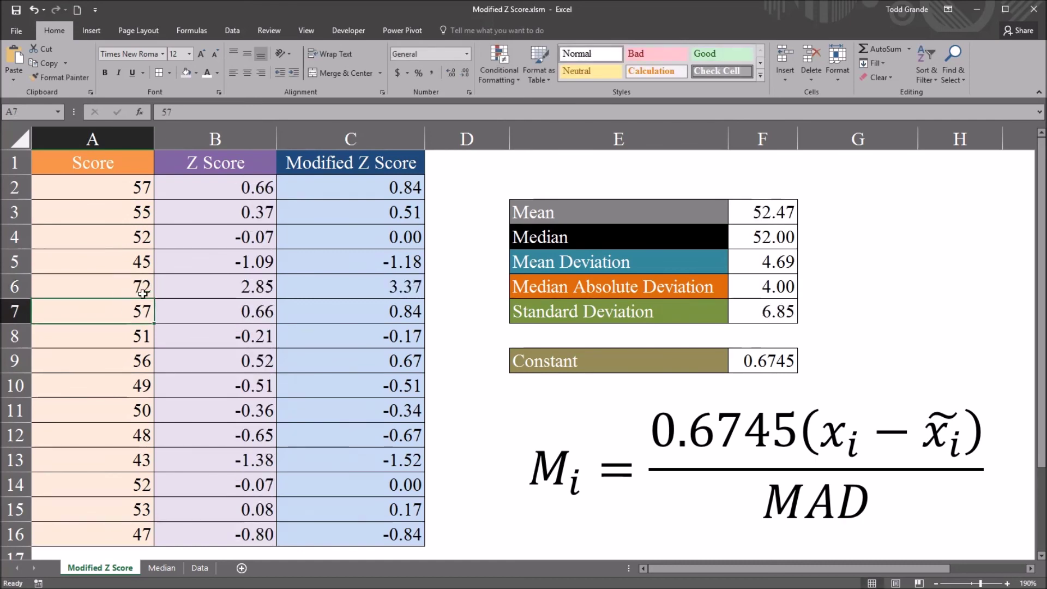
# Review row 6's recalculated values: Z Score 2.85 and Modified Z Score 3.37.
pyautogui.click(203, 288)
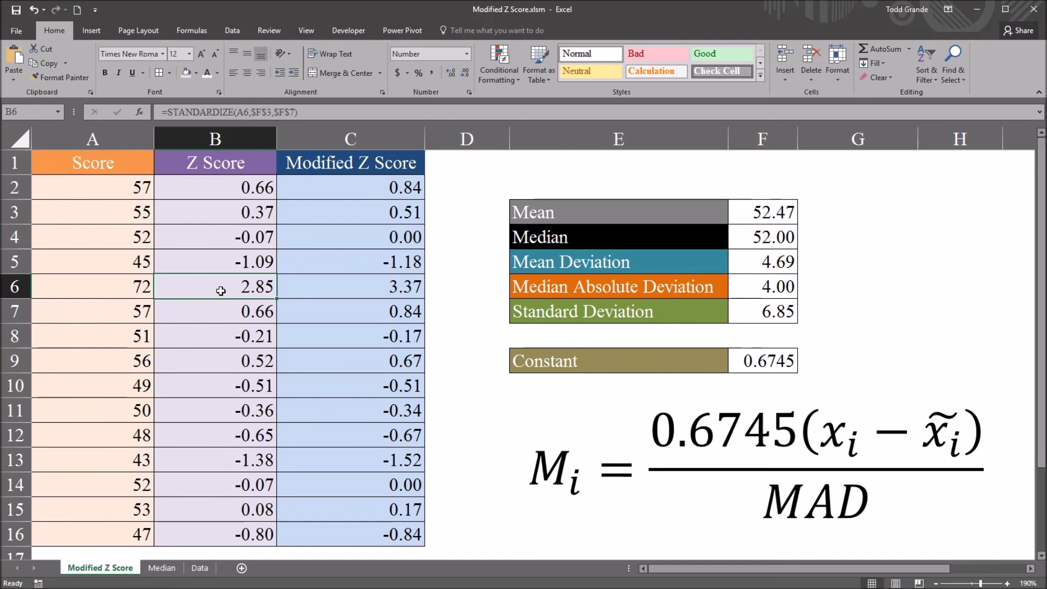
pyautogui.click(340, 289)
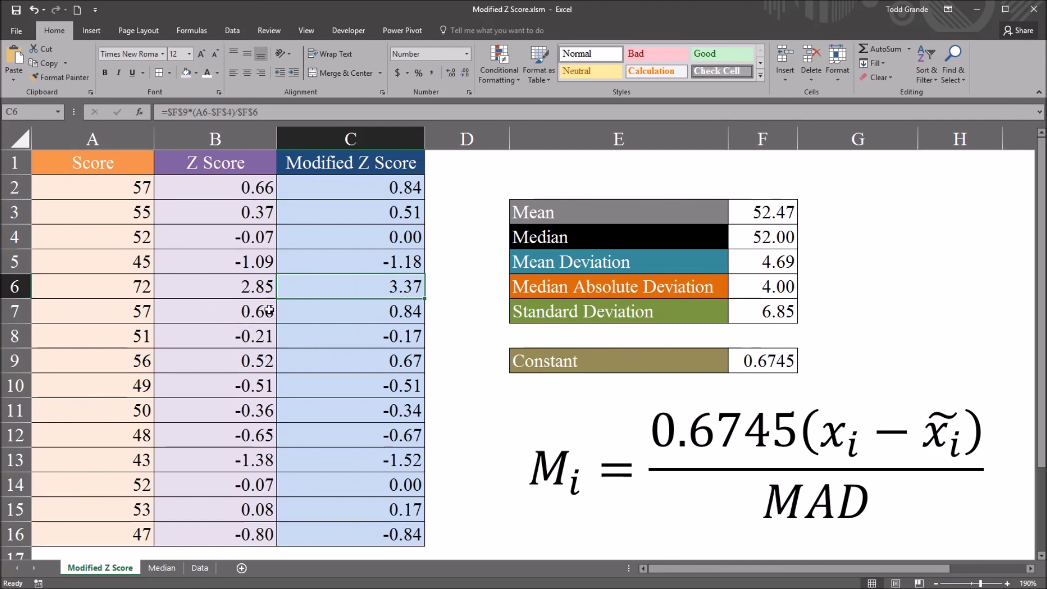
pyautogui.click(115, 295)
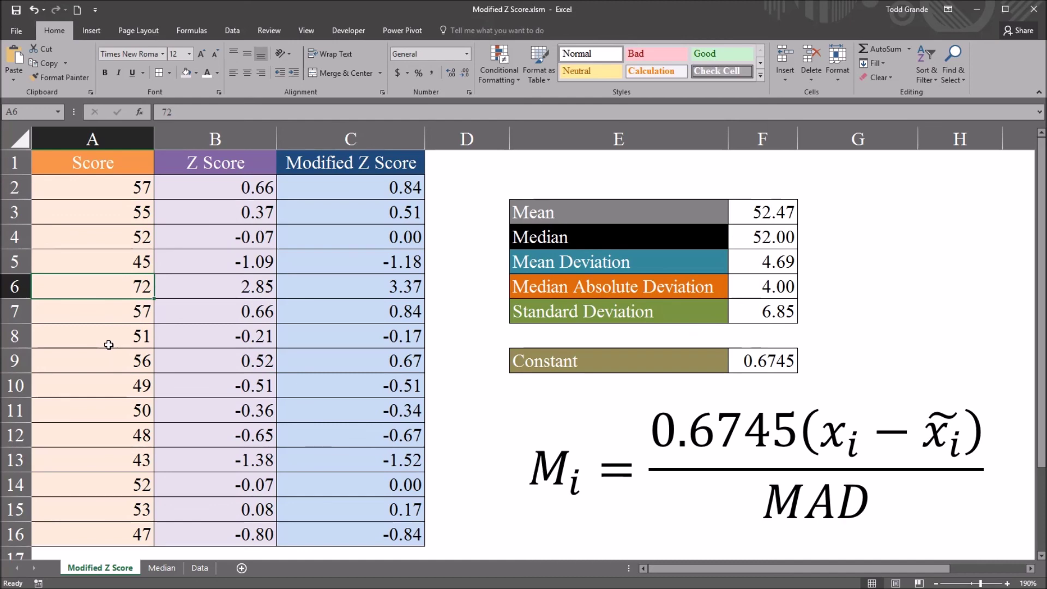
pyautogui.press('Right')
pyautogui.press('Right')
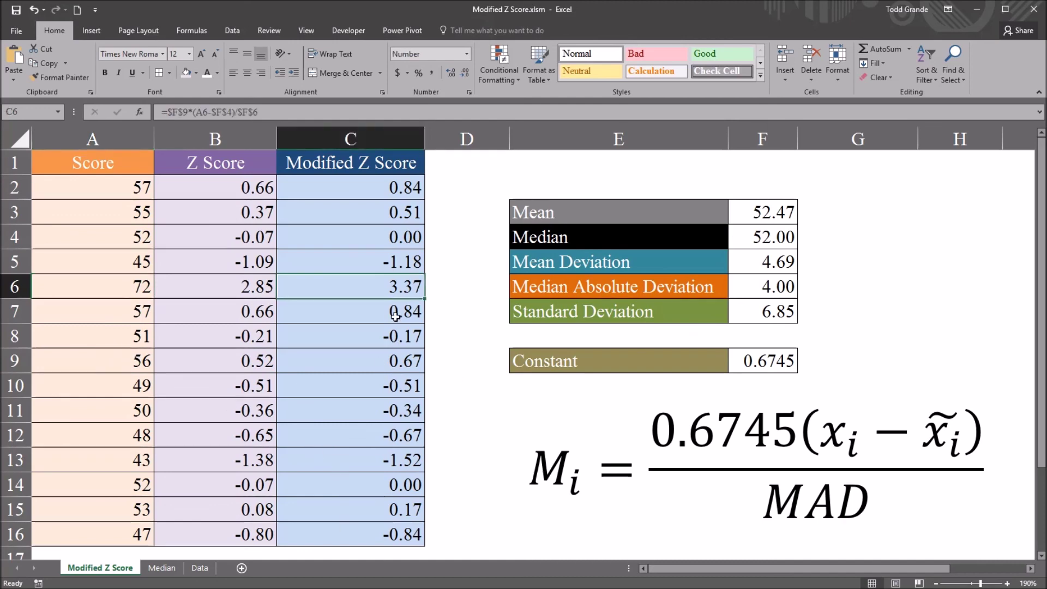
pyautogui.click(223, 164)
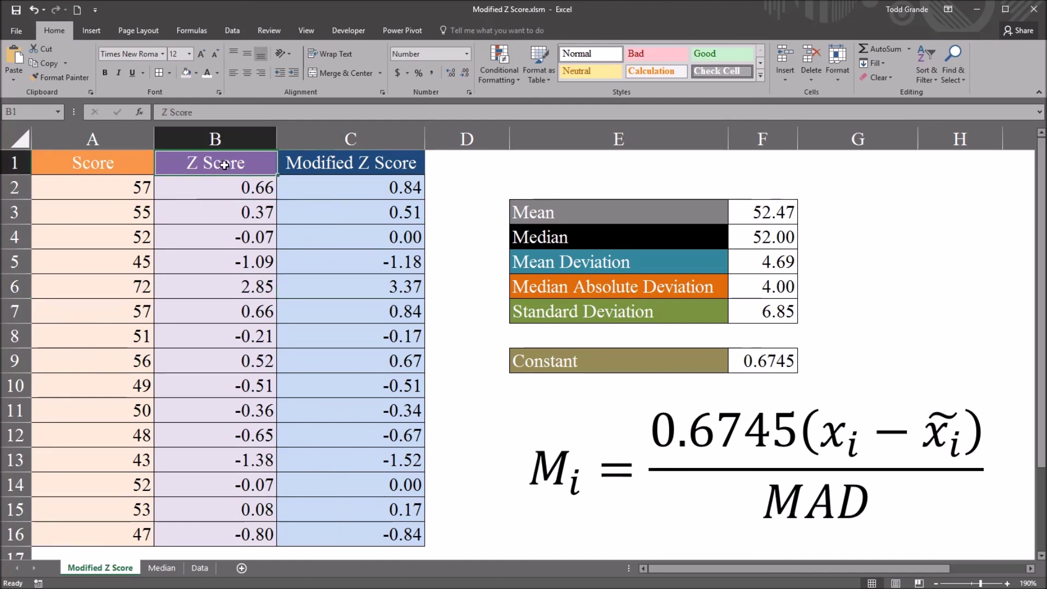
pyautogui.click(300, 164)
pyautogui.click(251, 166)
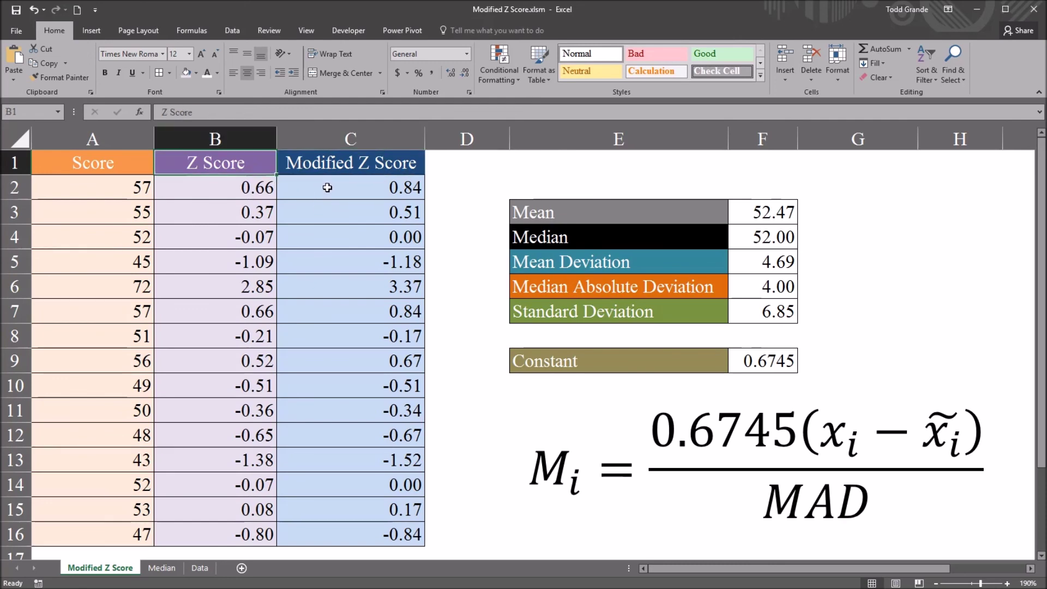
pyautogui.moveTo(328, 188); pyautogui.dragTo(332, 528)
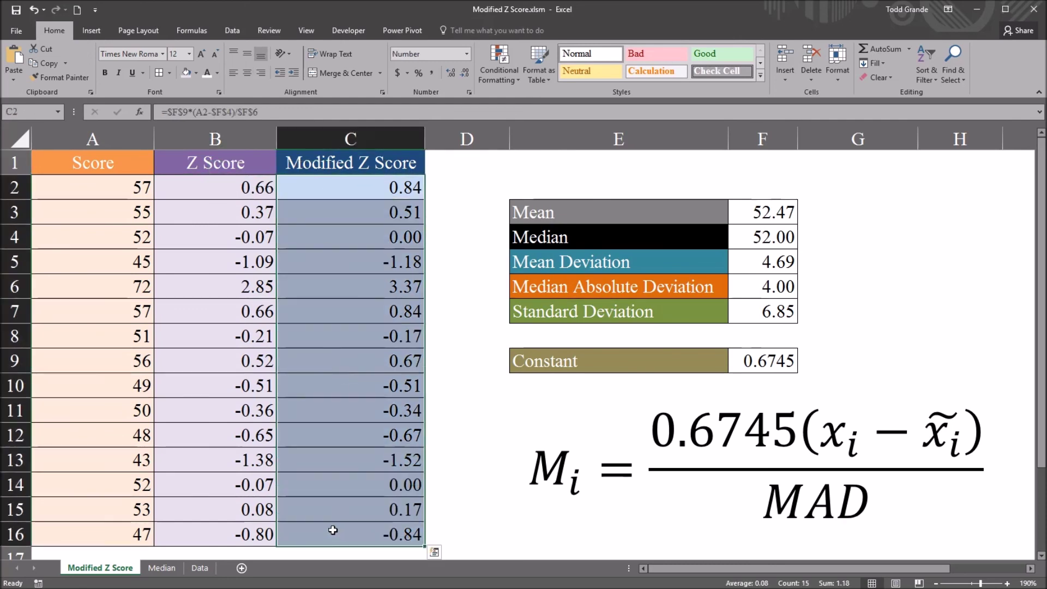
pyautogui.moveTo(106, 187); pyautogui.dragTo(110, 528)
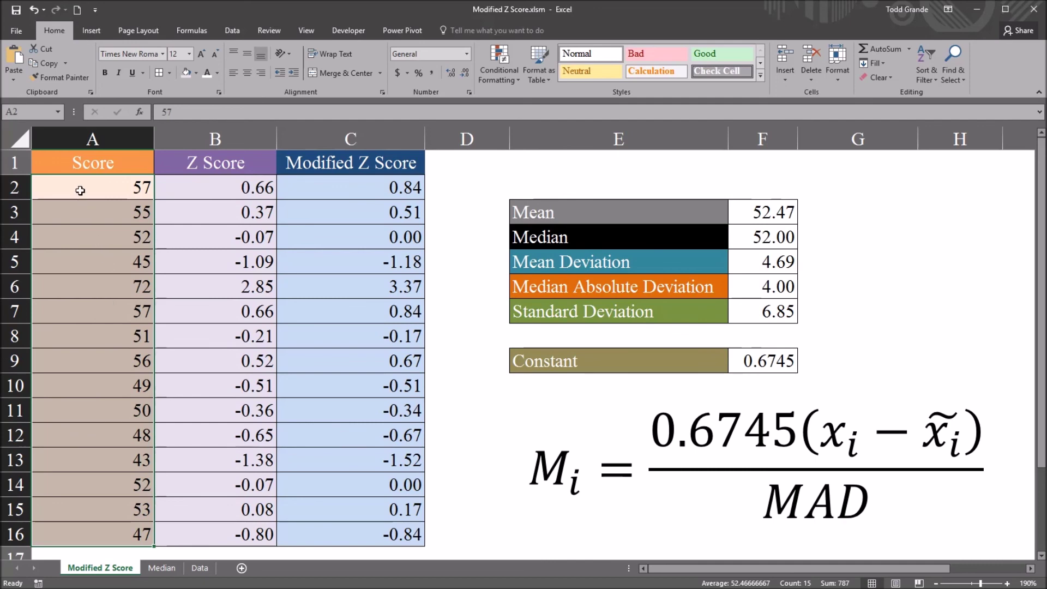
pyautogui.moveTo(80, 190); pyautogui.dragTo(82, 534)
pyautogui.moveTo(202, 194); pyautogui.dragTo(203, 531)
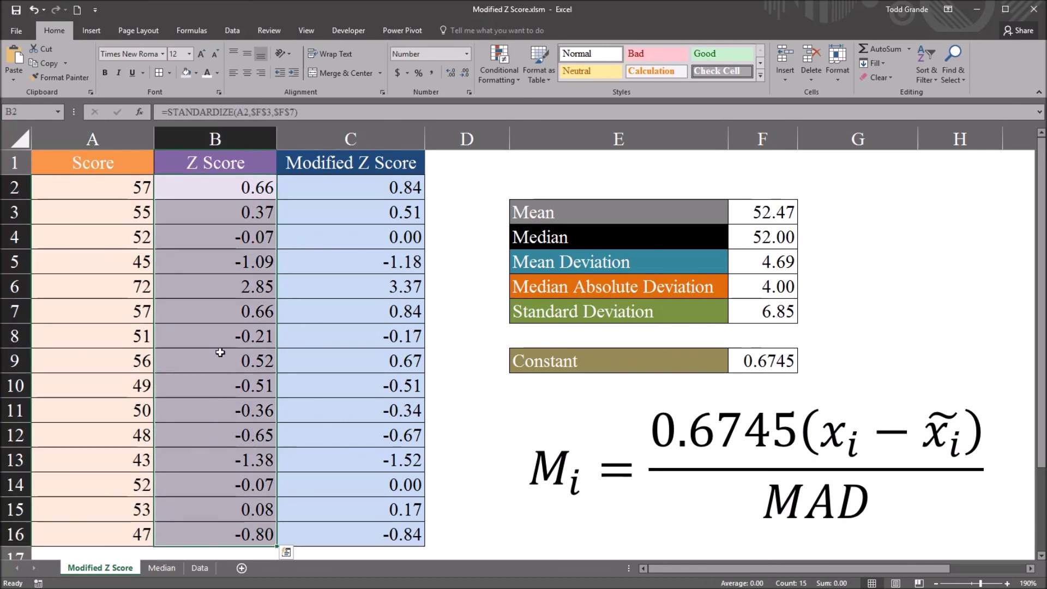
pyautogui.click(182, 191)
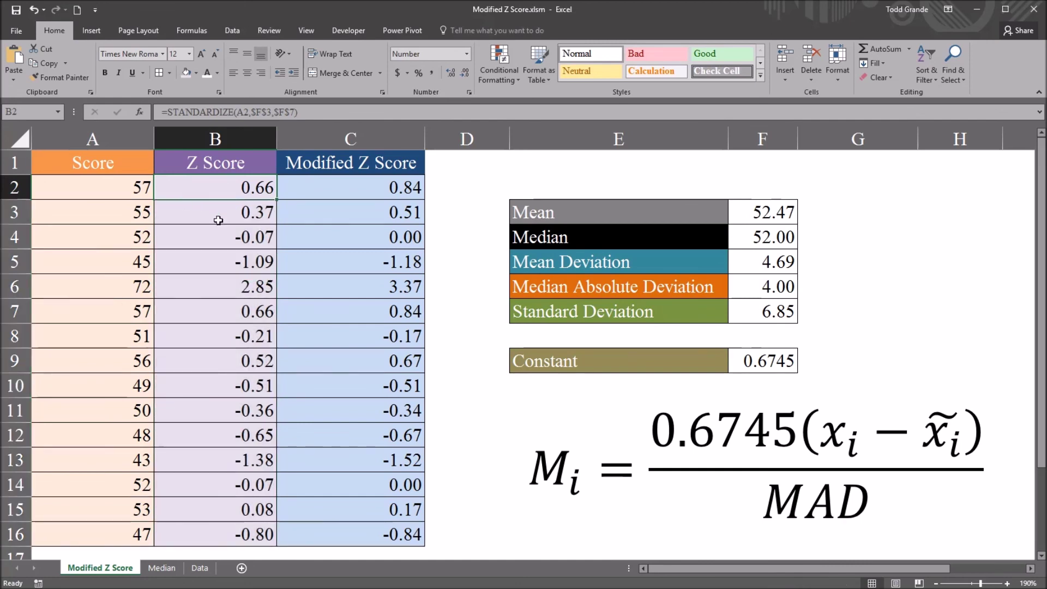